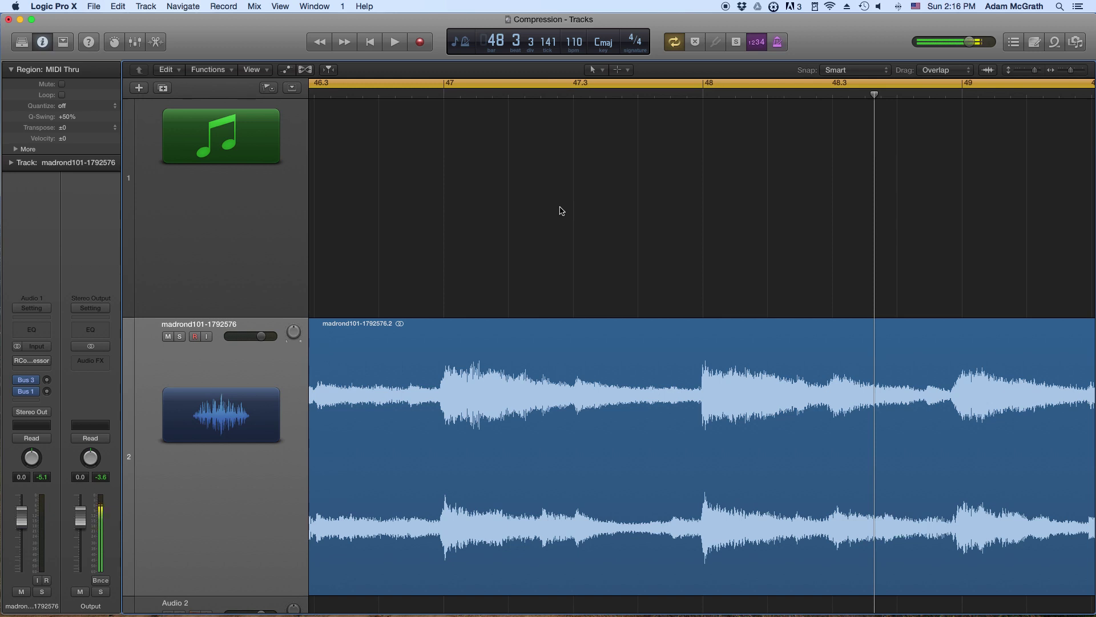
- Select the madrond101-1792576.2 audio region so the inspector lists its parameters
left_click(656, 381)
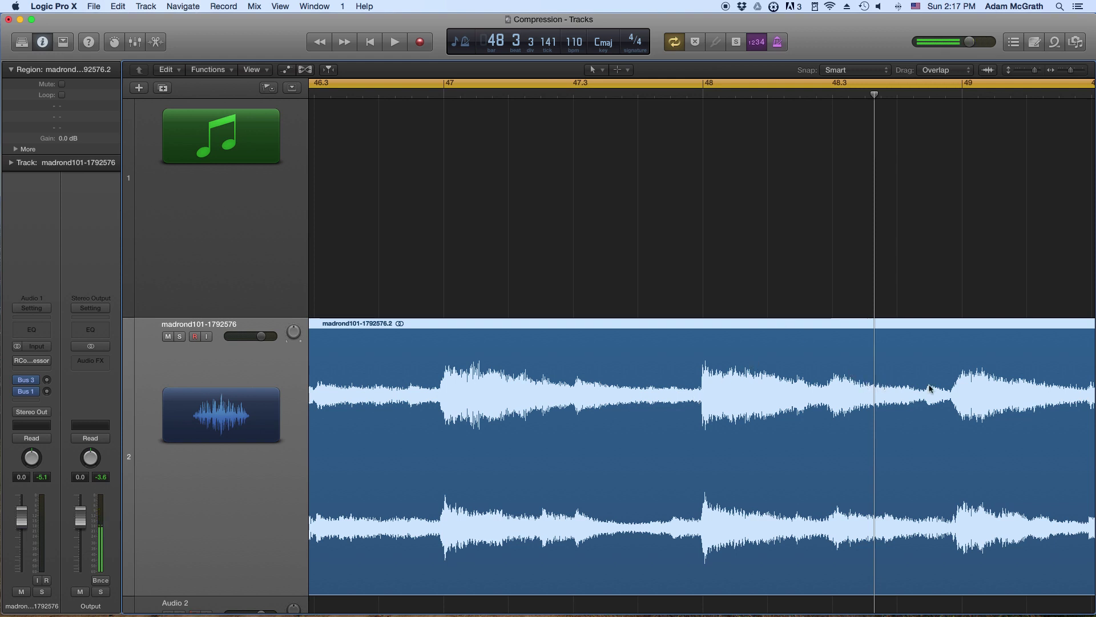
- Audition the uncompressed piano, then disable cycle and replay the passage from bar 47.3 to about 48.3
key("space")
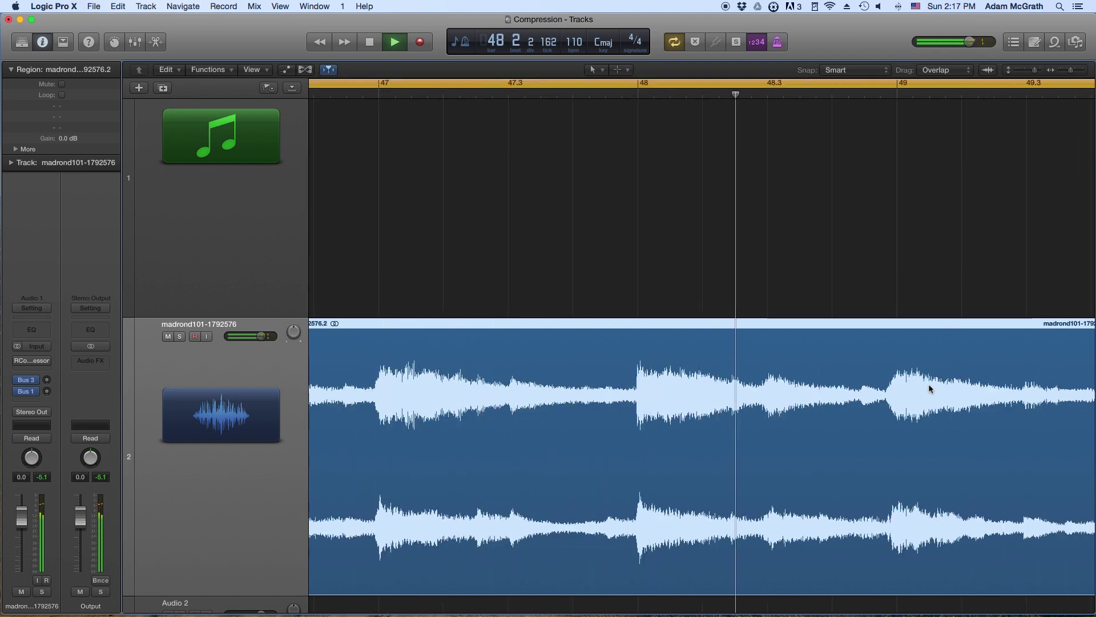
key("space")
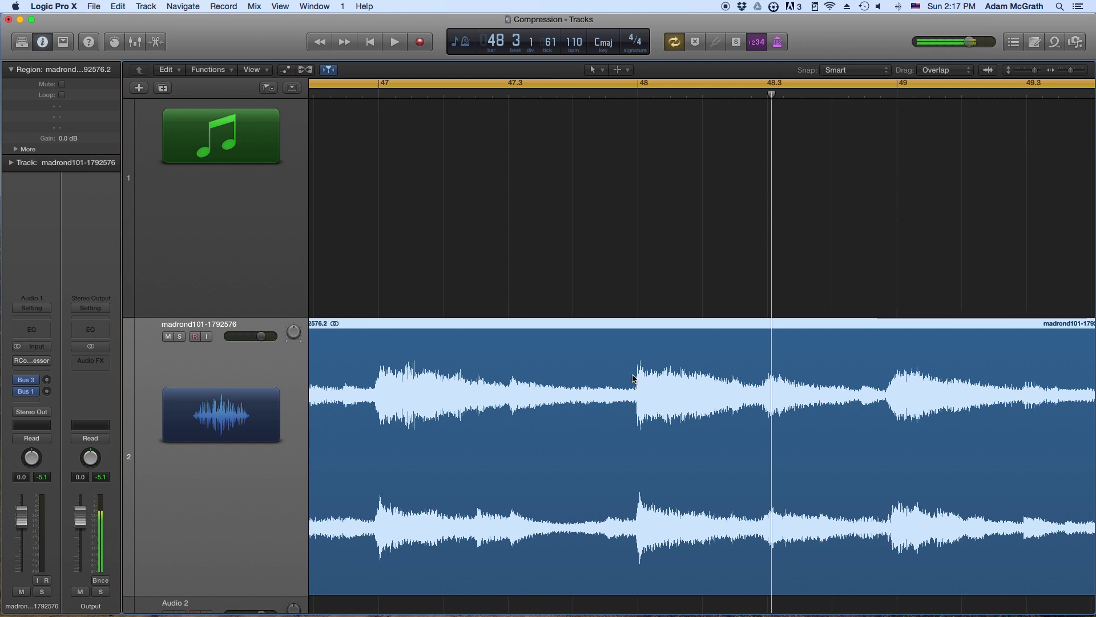
left_click(615, 80)
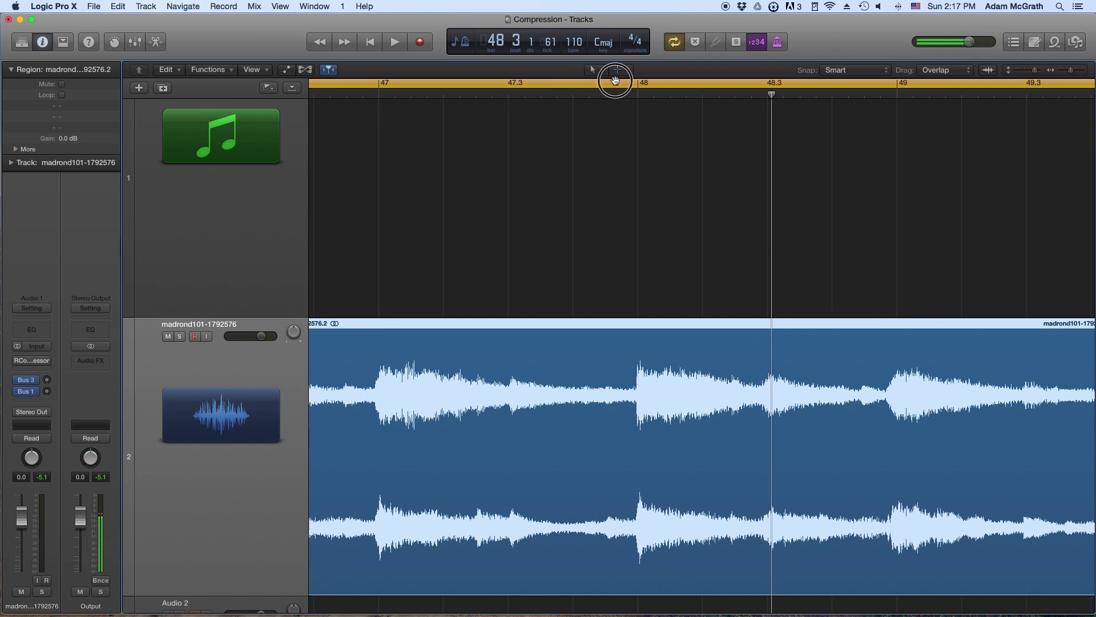
left_click(508, 96)
key("space")
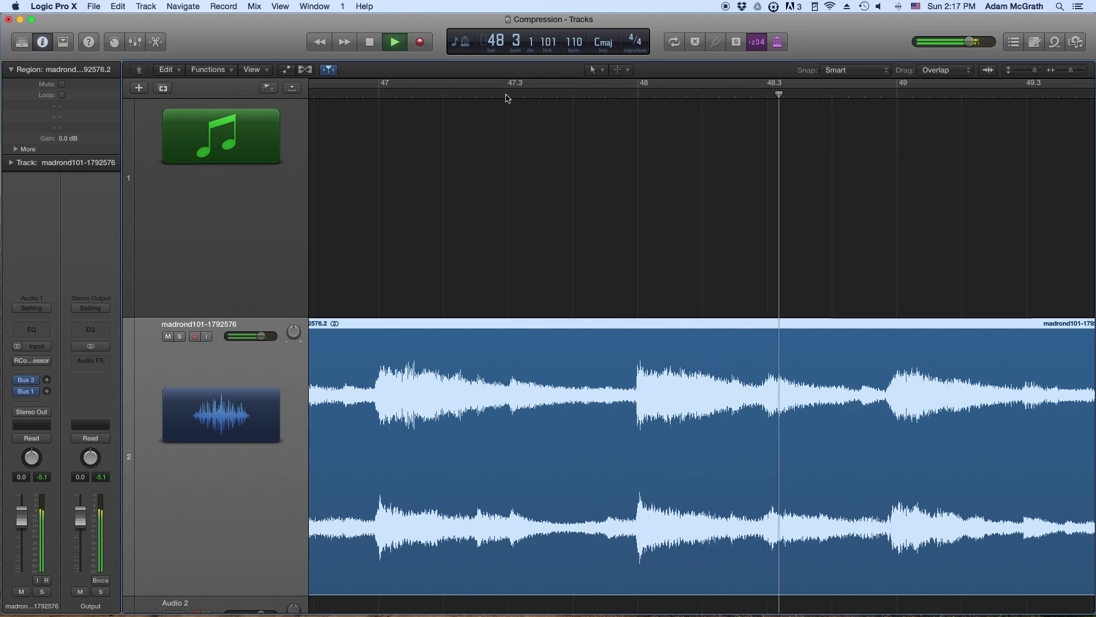
key("space")
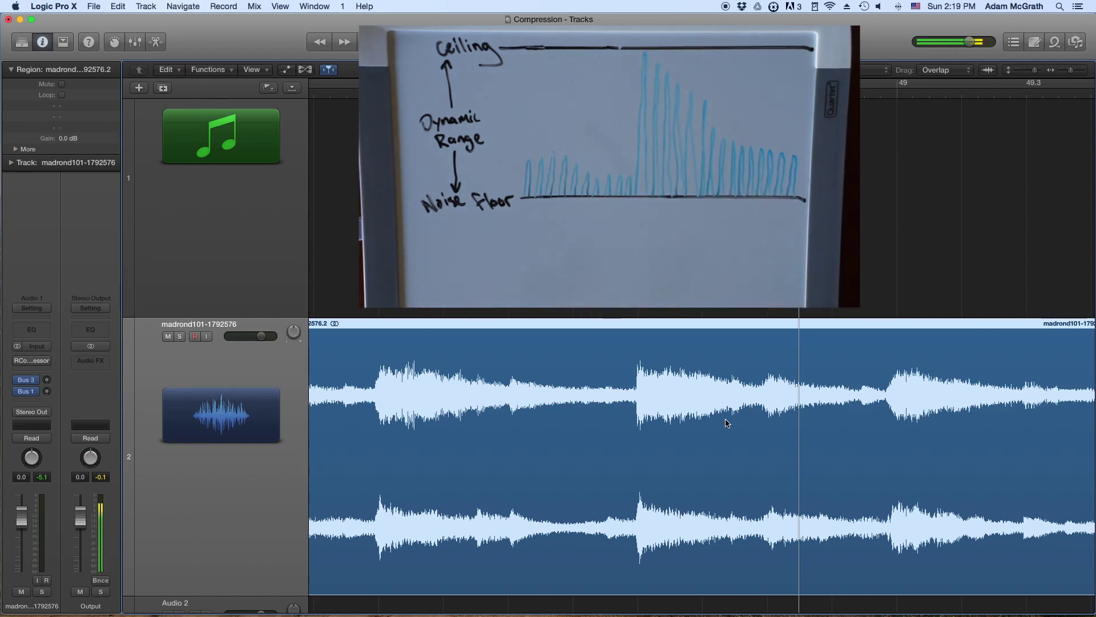
- Open the RCompressor window and lower its ratio to 1.00, leaving the threshold at 0.0
mouse_move(33, 364)
left_click(33, 364)
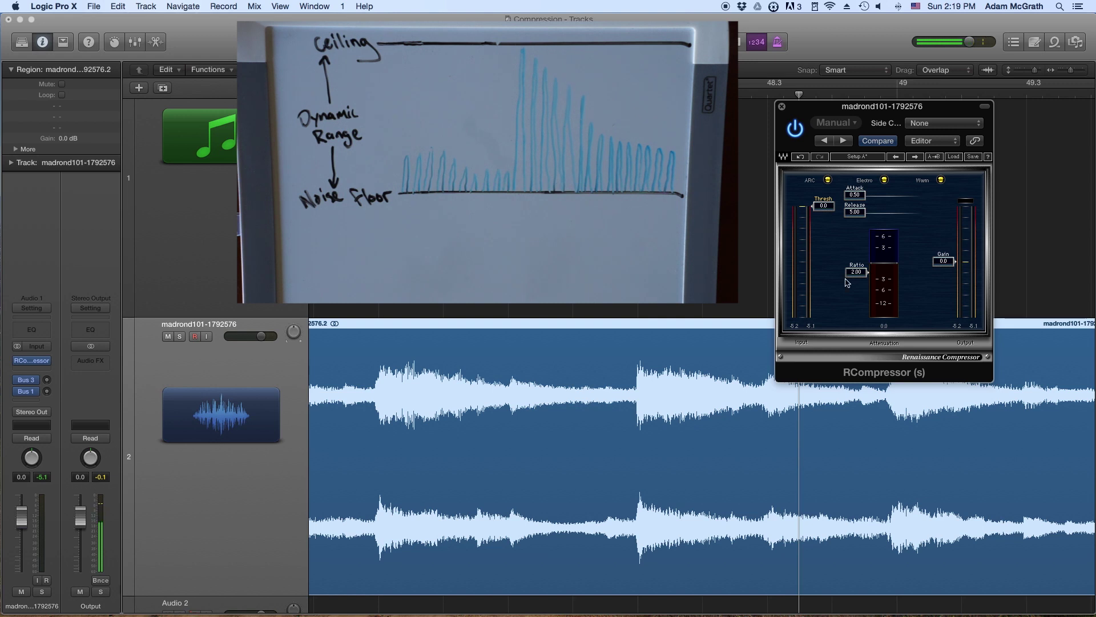
left_click_drag(847, 283, 848, 273)
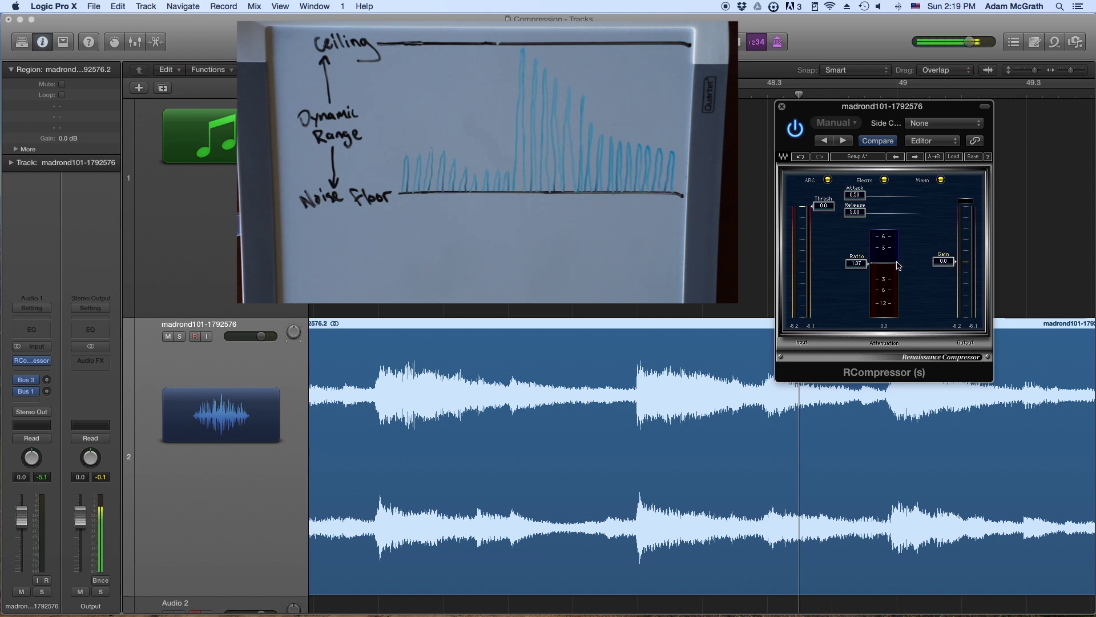
left_click_drag(860, 264, 860, 259)
left_click_drag(820, 213, 820, 214)
mouse_move(824, 205)
left_mouse_down()
mouse_move(823, 252)
mouse_move(822, 210)
left_mouse_up()
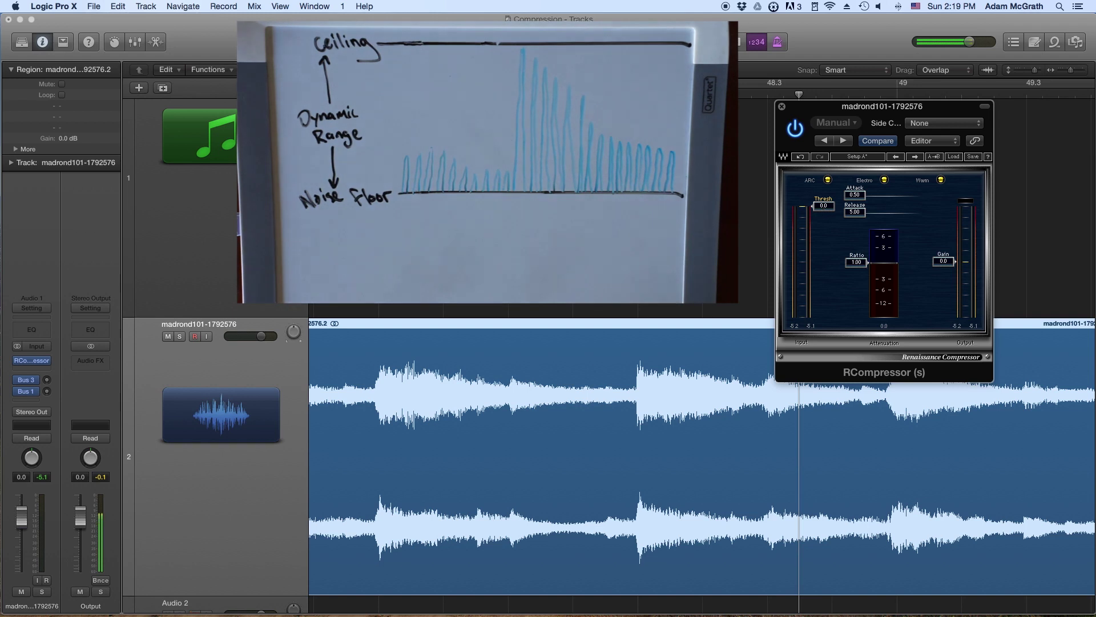
- Enable cycle, start playback, and pull the RCompressor threshold down to about -6.6
key("c")
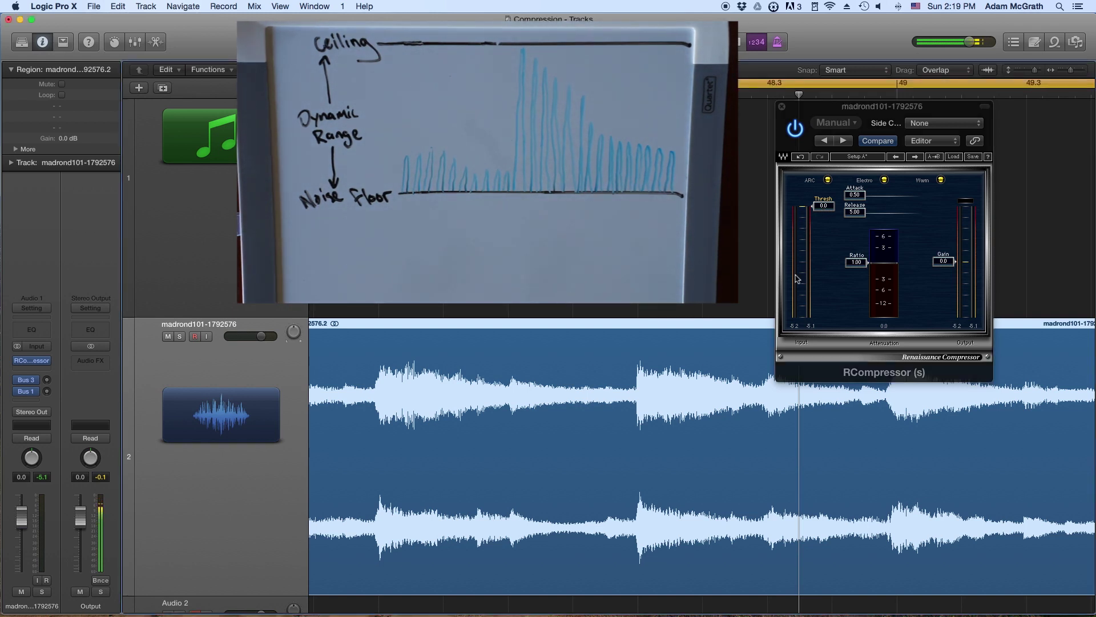
key("space")
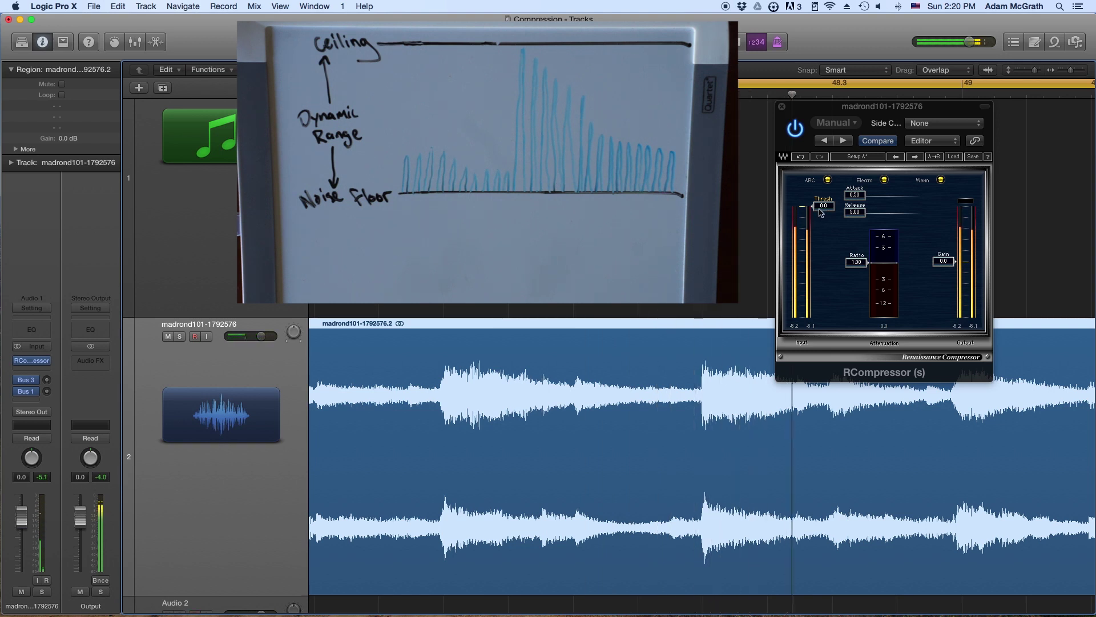
left_click_drag(822, 206, 822, 217)
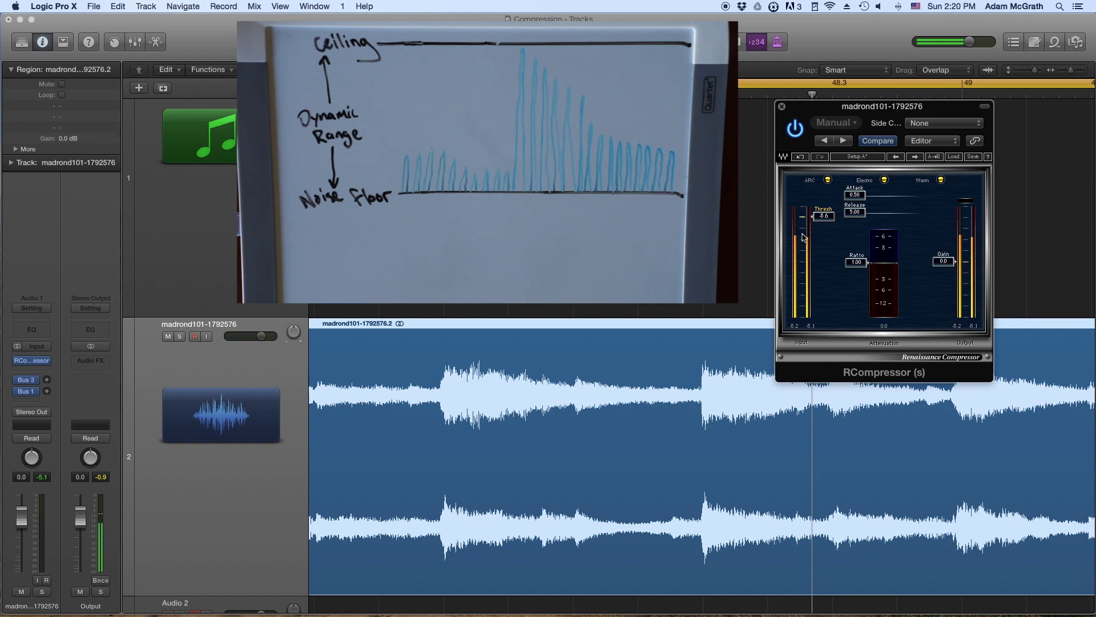
- Lower the RCompressor threshold by ear to about -12.1 while the track plays
left_click_drag(813, 216, 813, 228)
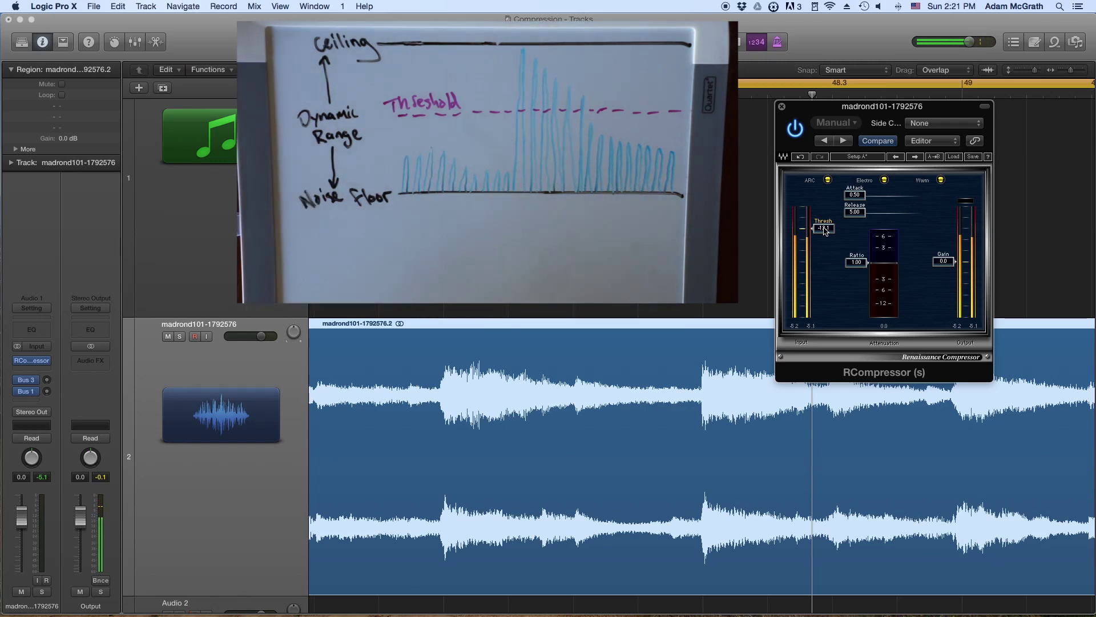
left_click_drag(824, 231, 829, 230)
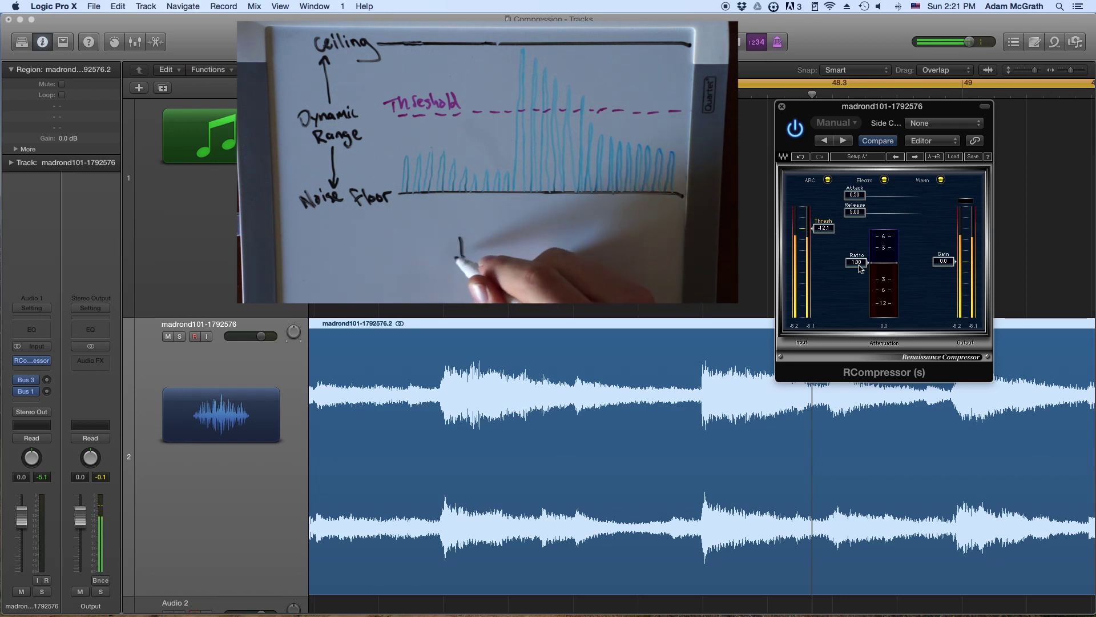
- Push the RCompressor ratio up from 1.00 to its maximum of 50.00
mouse_move(857, 262)
left_mouse_down()
mouse_move(857, 283)
mouse_move(857, 249)
mouse_move(856, 278)
mouse_move(851, 265)
left_mouse_up()
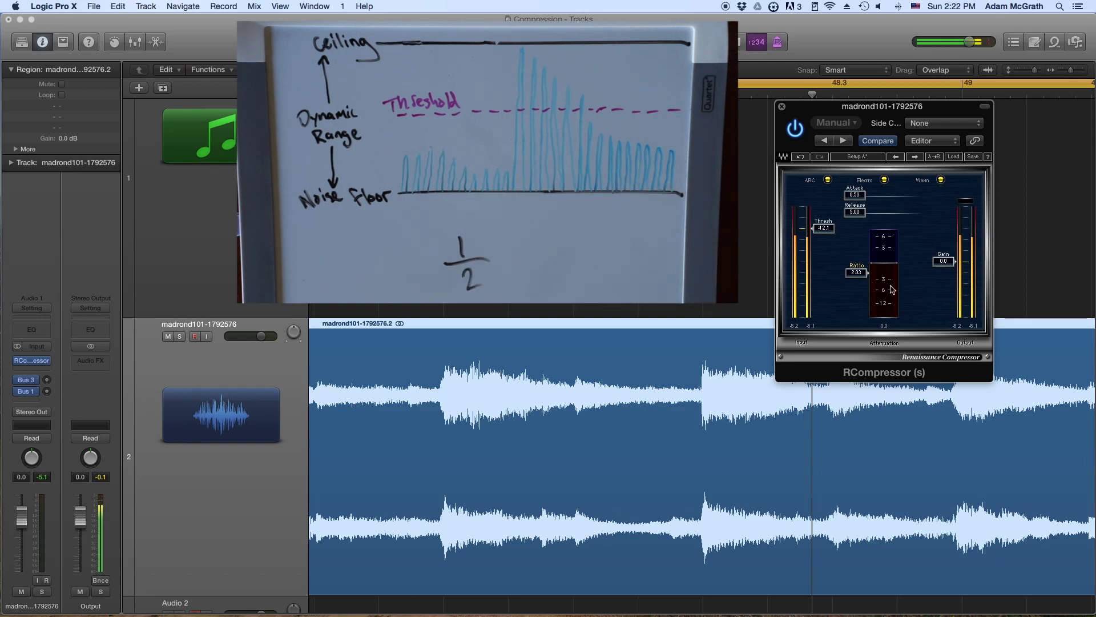
left_click_drag(862, 277, 862, 319)
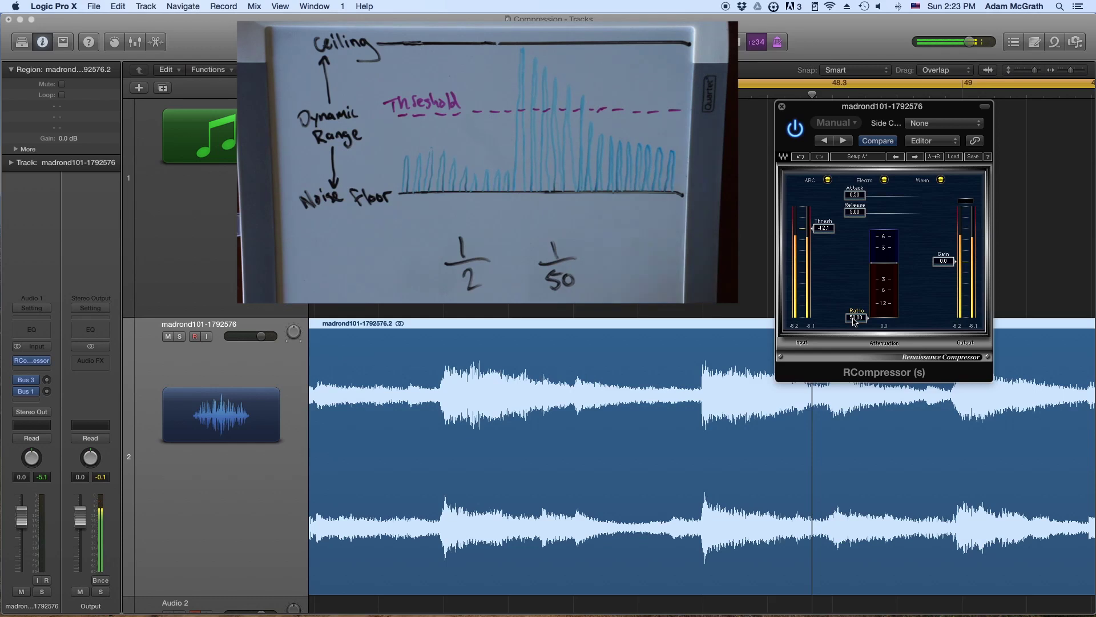
- Bring the RCompressor ratio back down from 50.00 to 2.00
left_click_drag(855, 321, 854, 277)
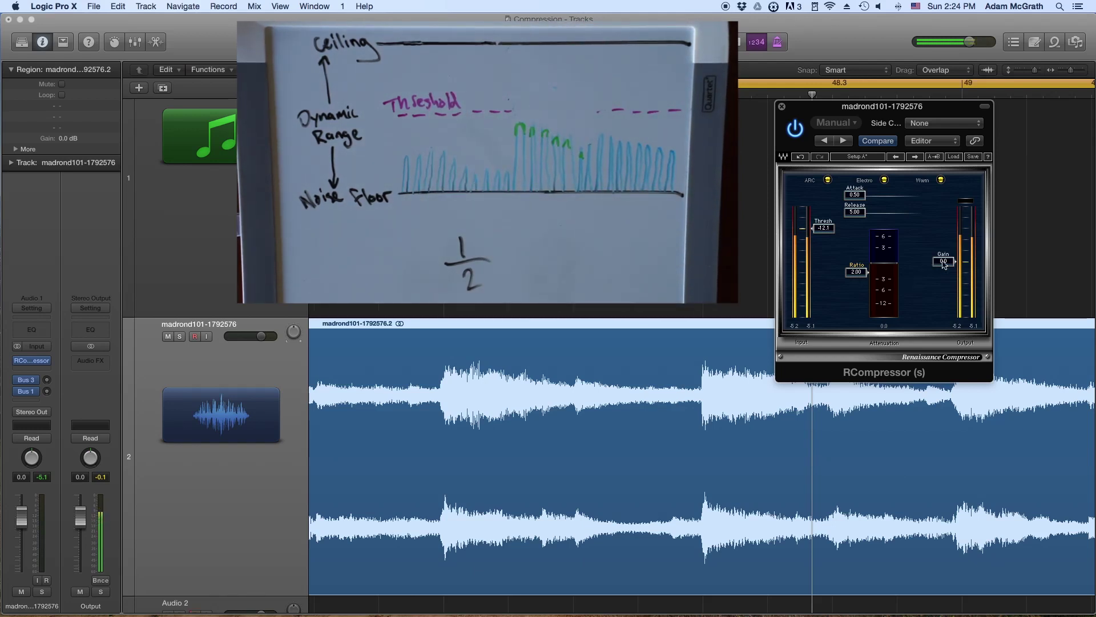
left_click_drag(943, 264, 944, 251)
- Reset the RCompressor gain to 0.0, bypass it, and play the dry piano track
left_click_drag(946, 247, 941, 266)
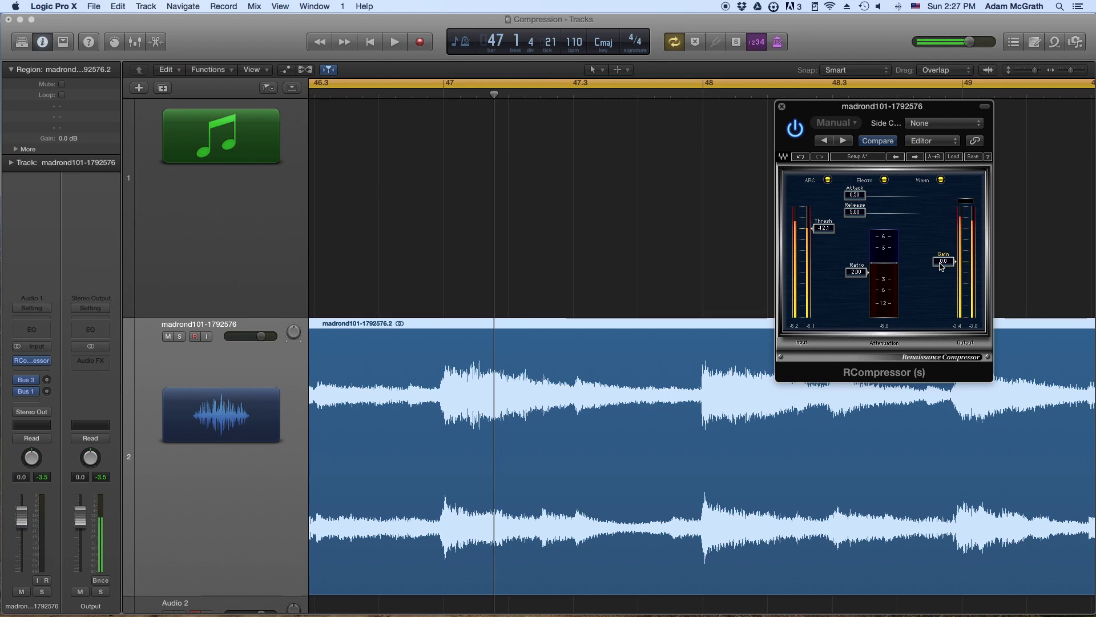
left_click(795, 129)
key("space")
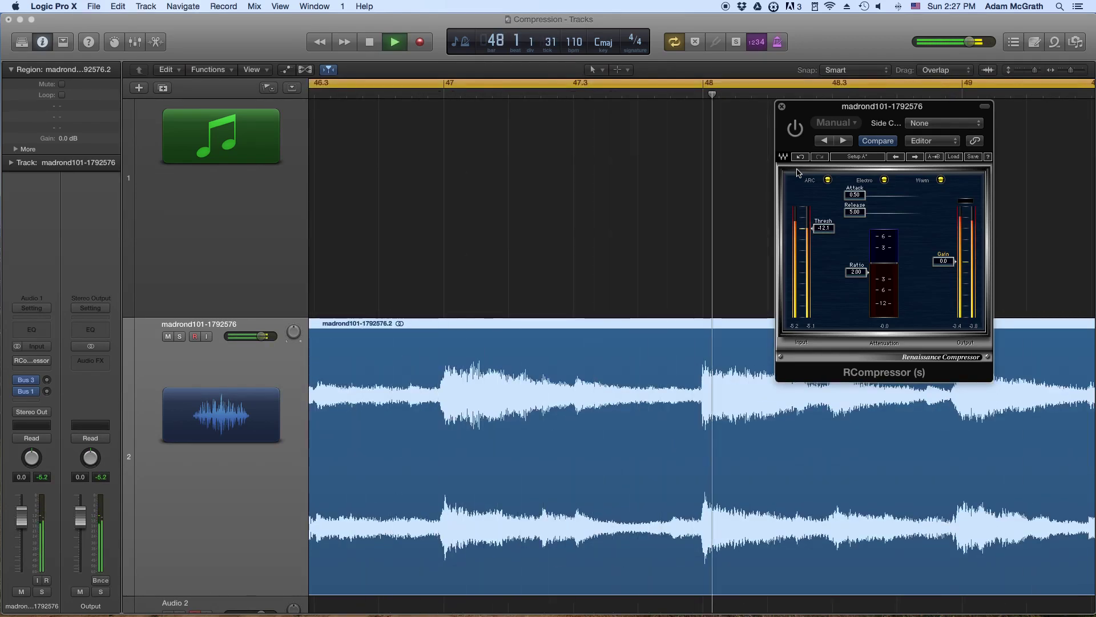
- Re-enable the RCompressor and briefly replay the loop with compression on
key("space")
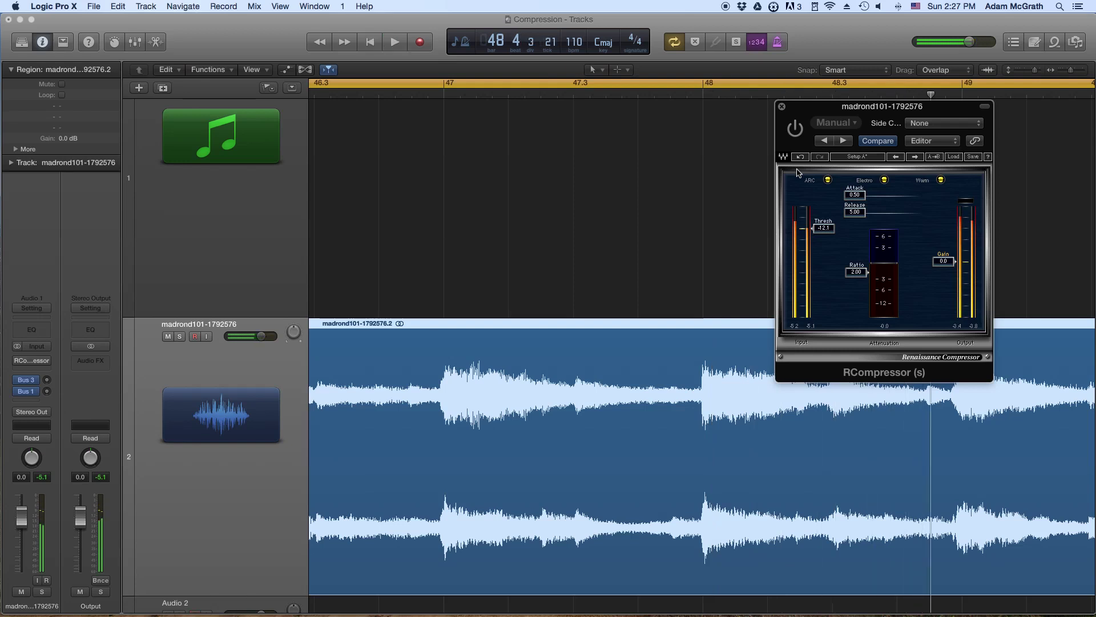
left_click(794, 129)
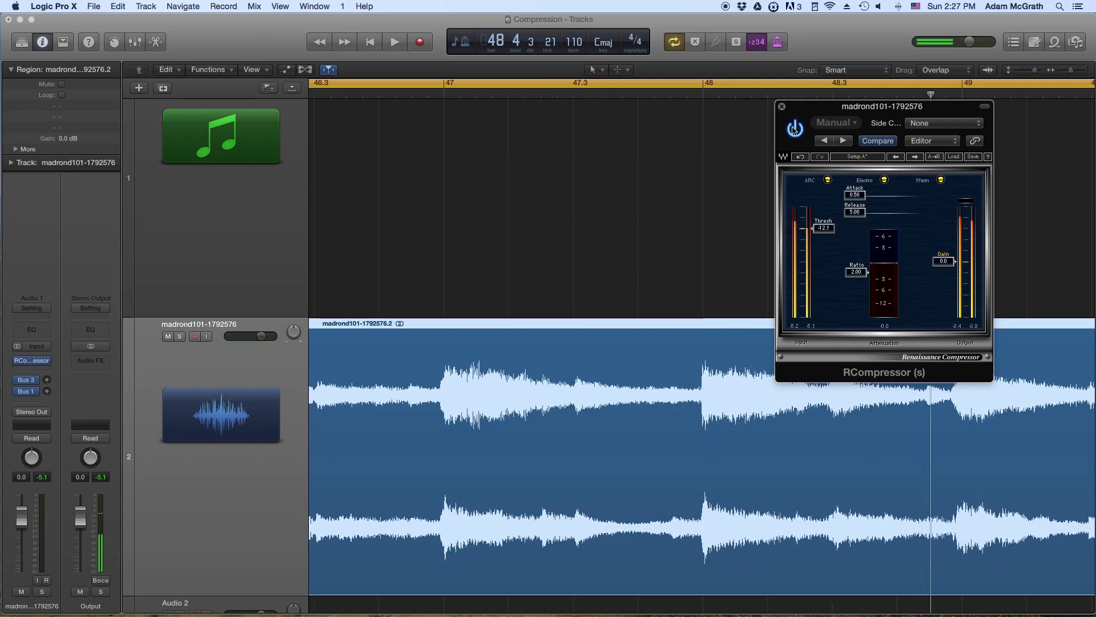
key("space")
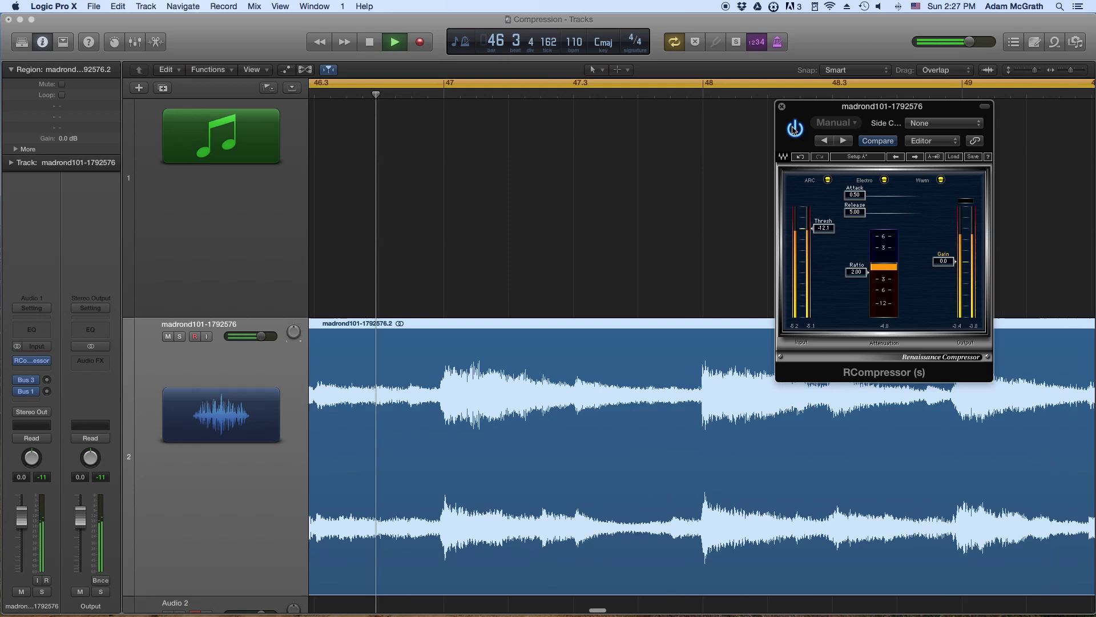
key("space")
- Raise the ratio to 5.92 and nudge the threshold to about -12.6 while listening
left_click_drag(867, 272, 867, 287)
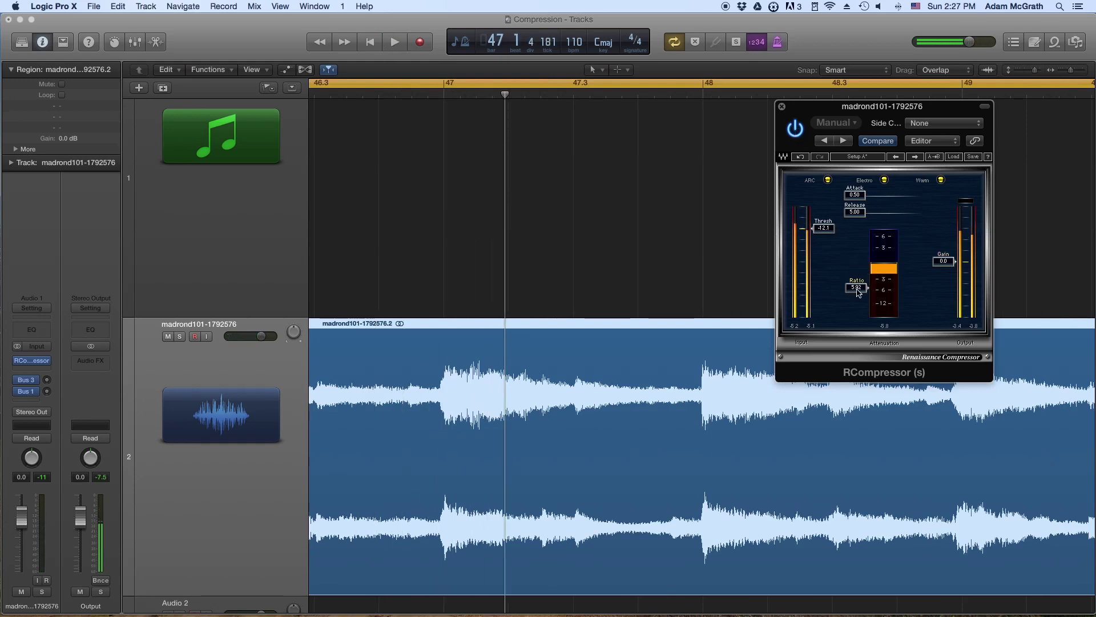
key("space")
left_click_drag(824, 228, 823, 234)
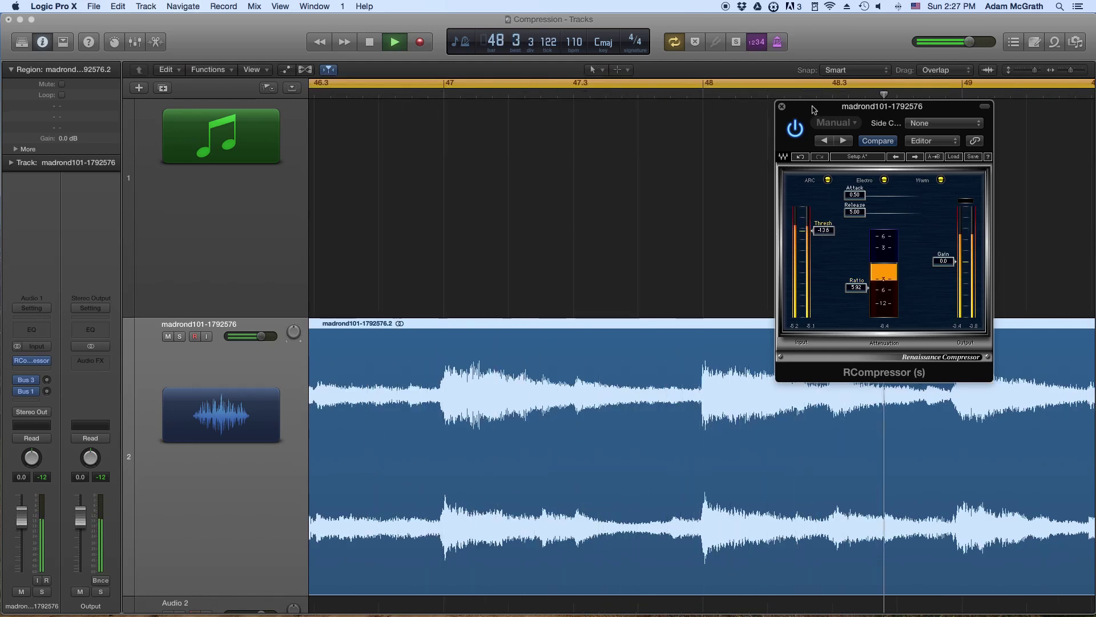
key("space")
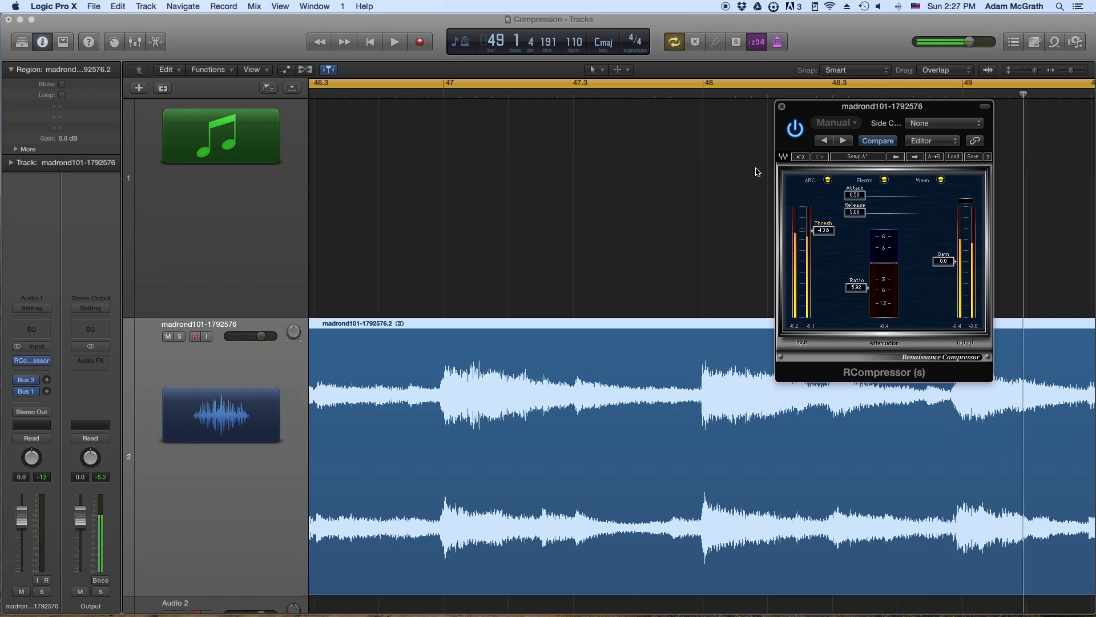
left_click(796, 131)
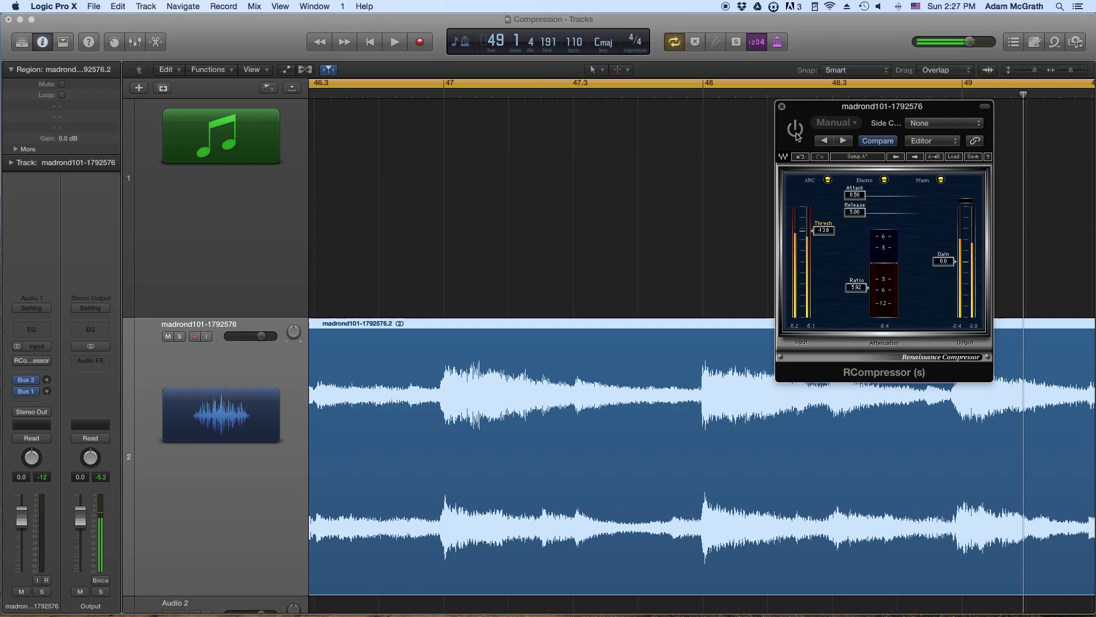
key("space")
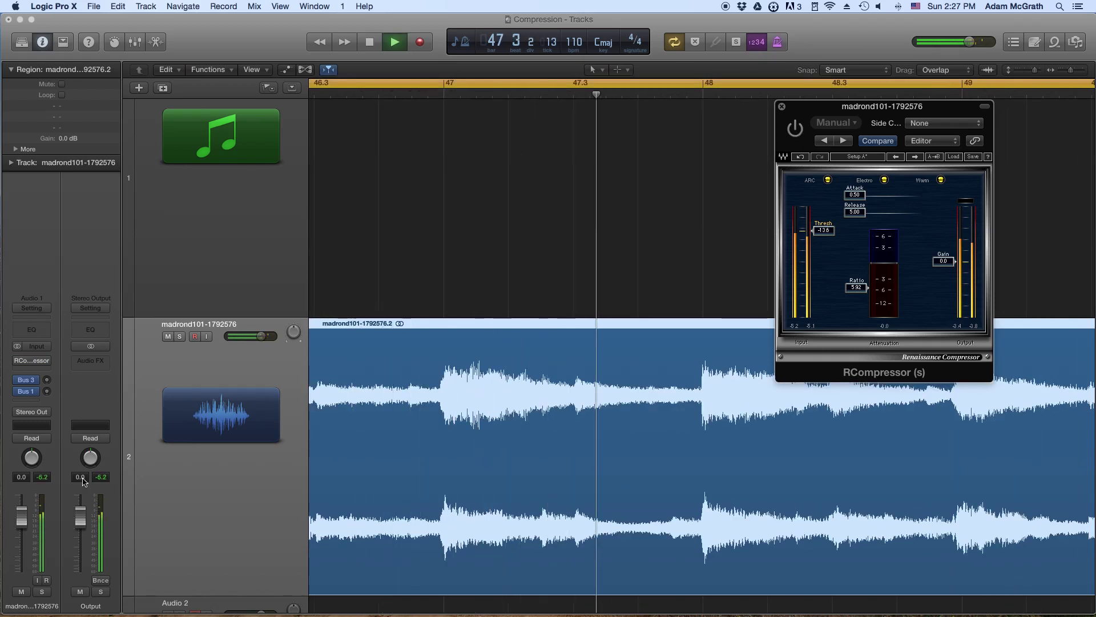
key("space")
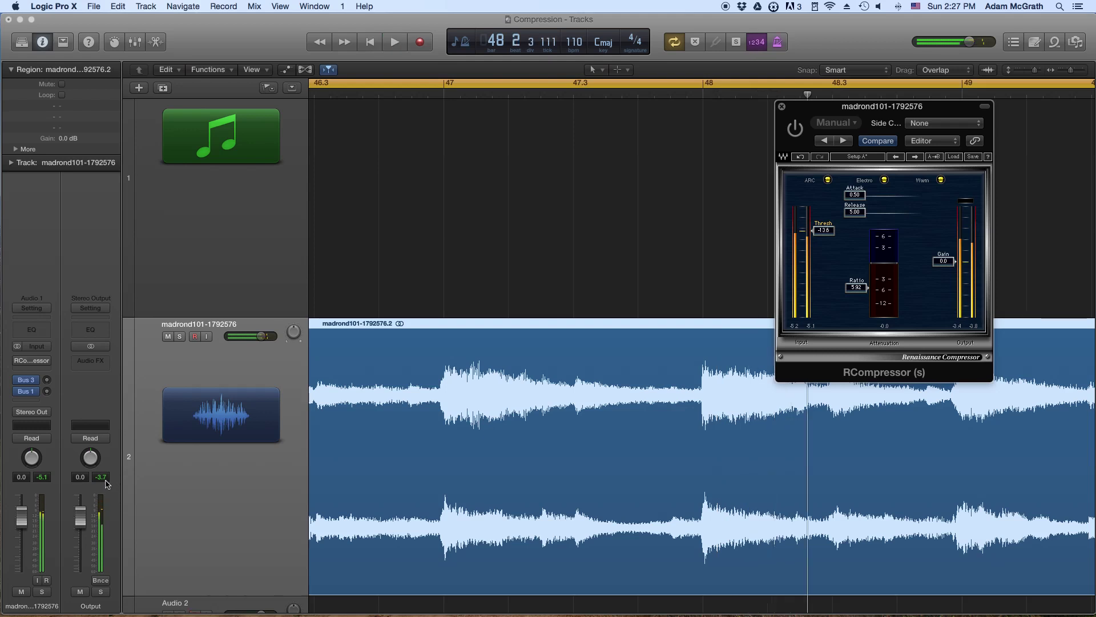
key("space")
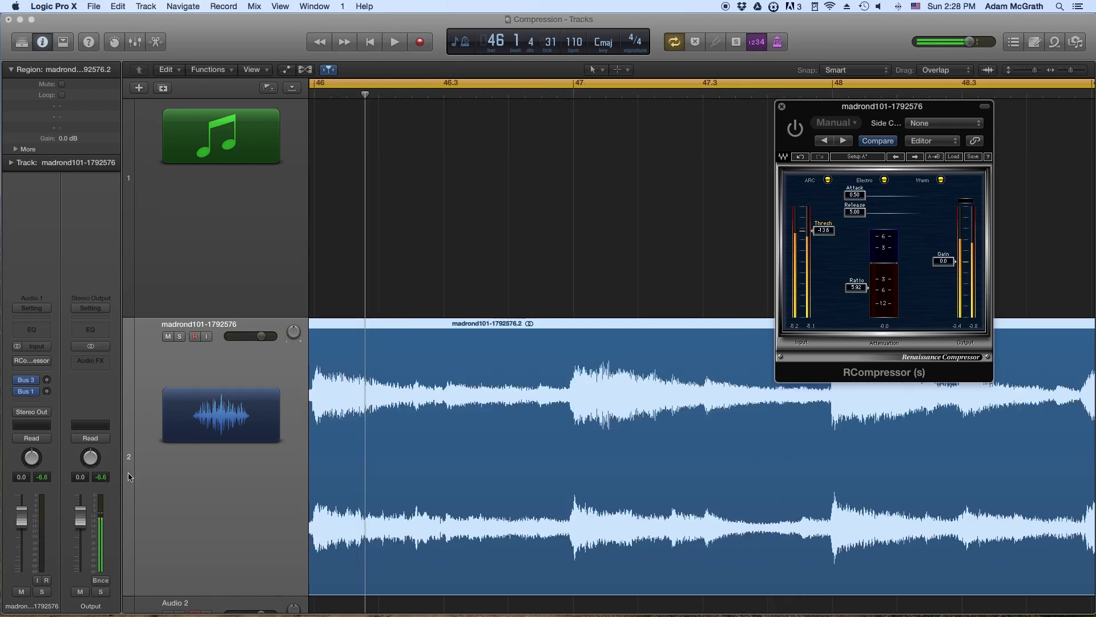
key("space")
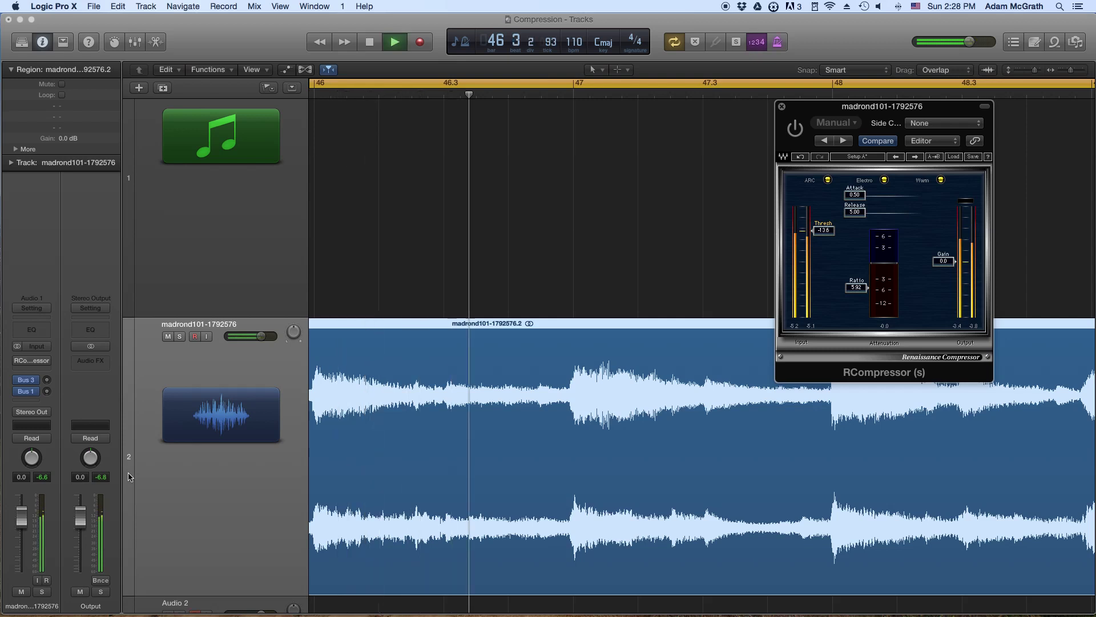
key("space")
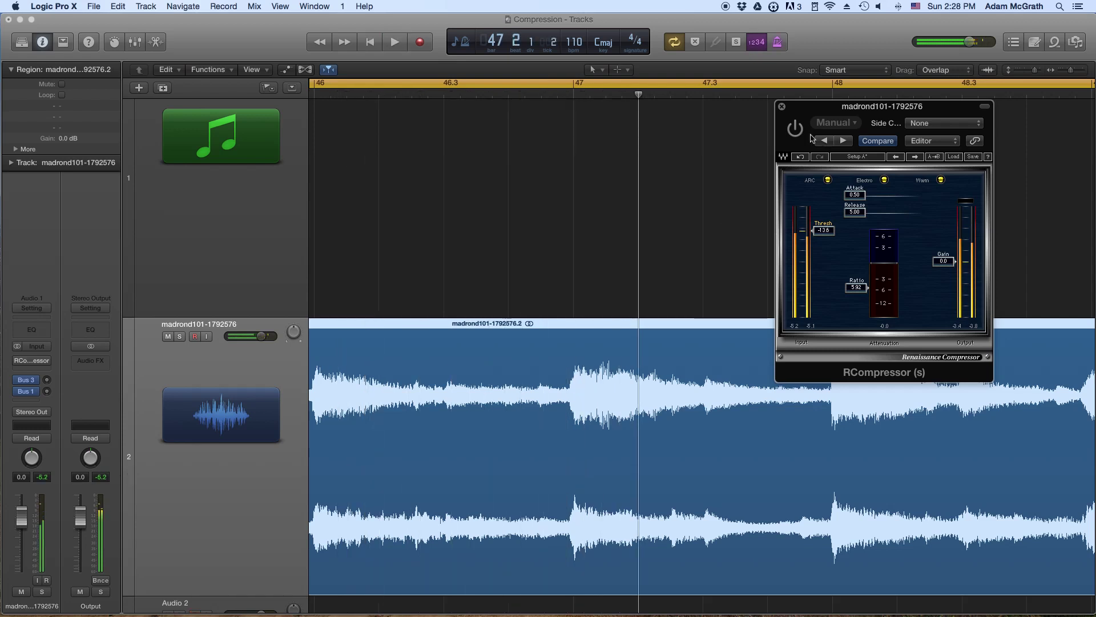
left_click(800, 133)
key("space")
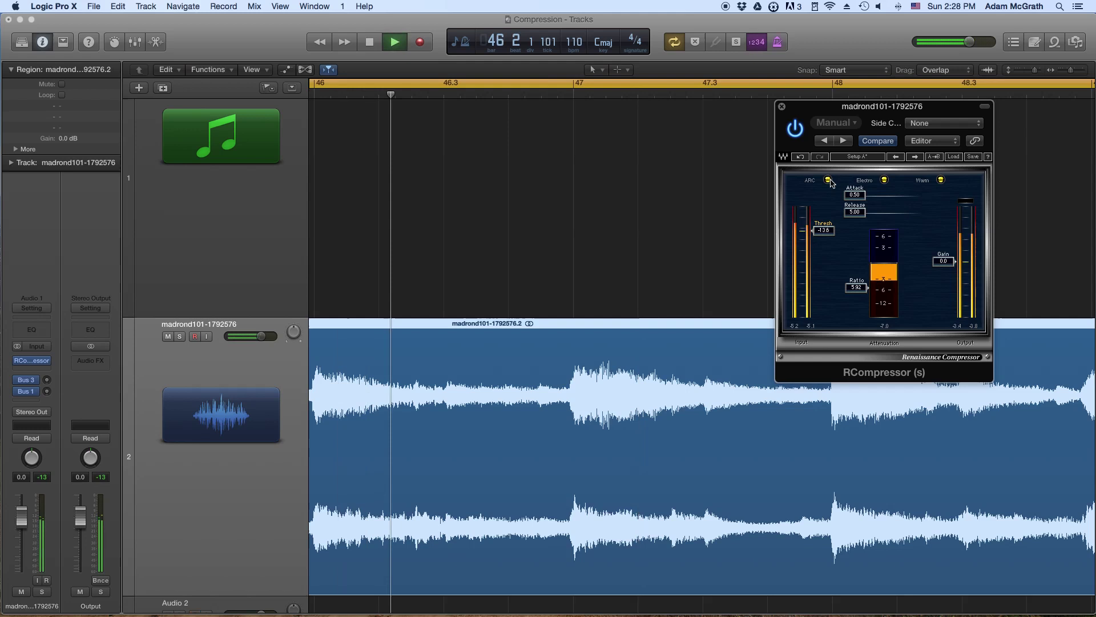
key("space")
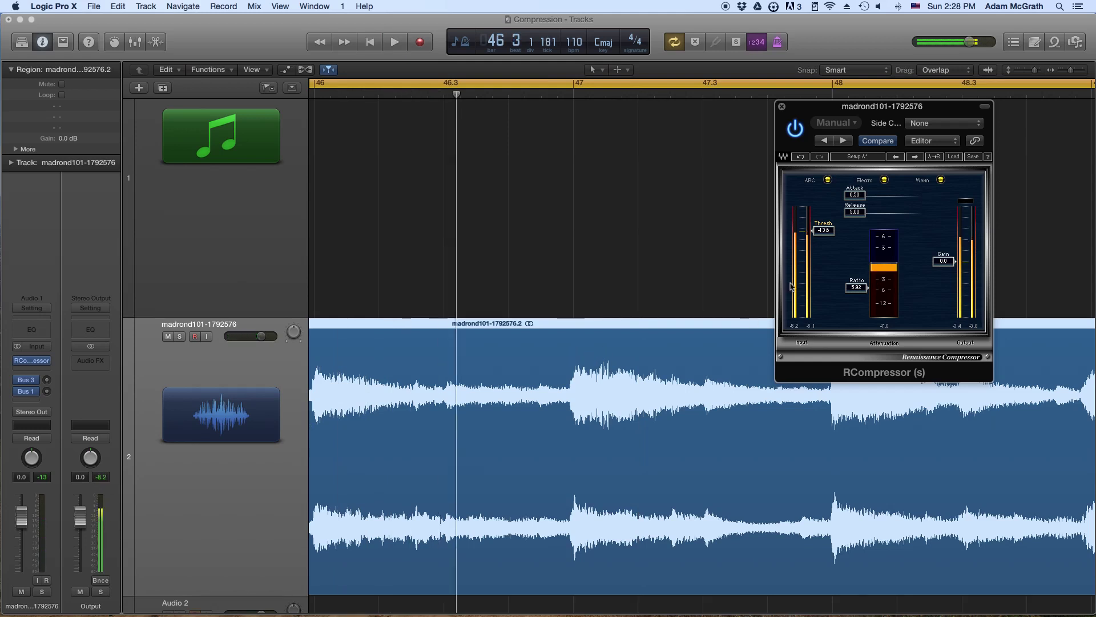
- Raise the RCompressor makeup gain to 6.1, then bypass it and audition the uncompressed piano
left_click_drag(943, 261, 943, 249)
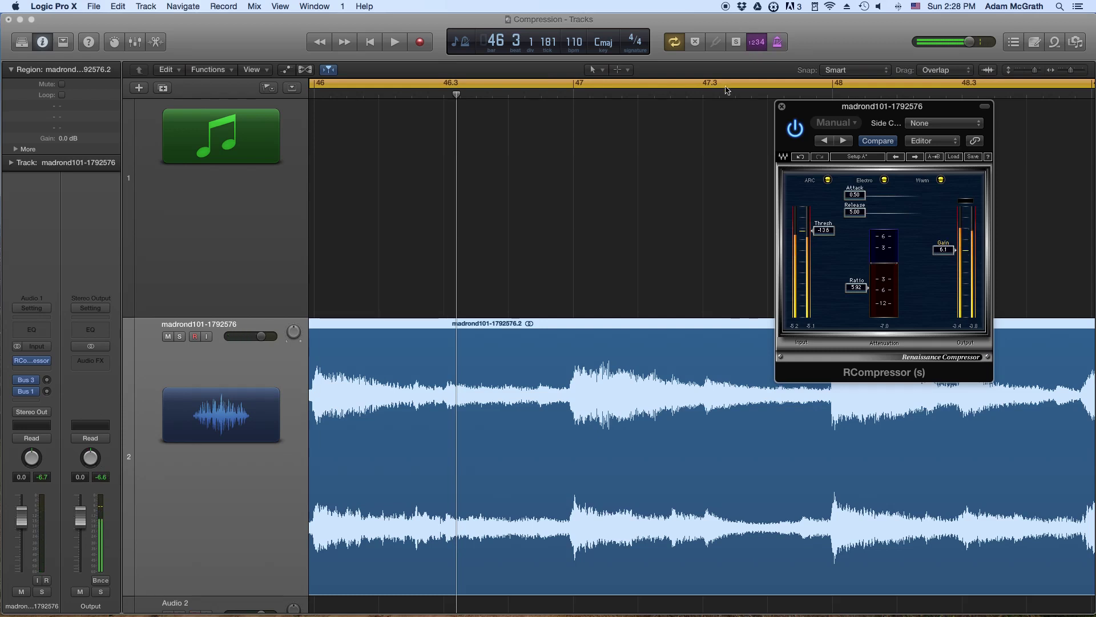
left_click(795, 128)
key("space")
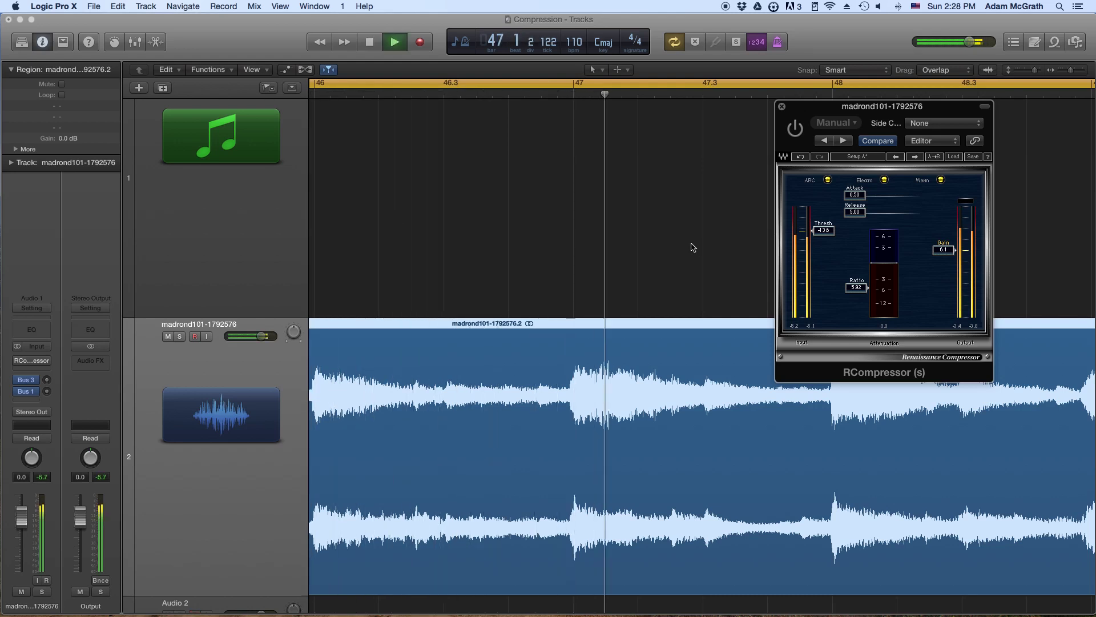
key("space")
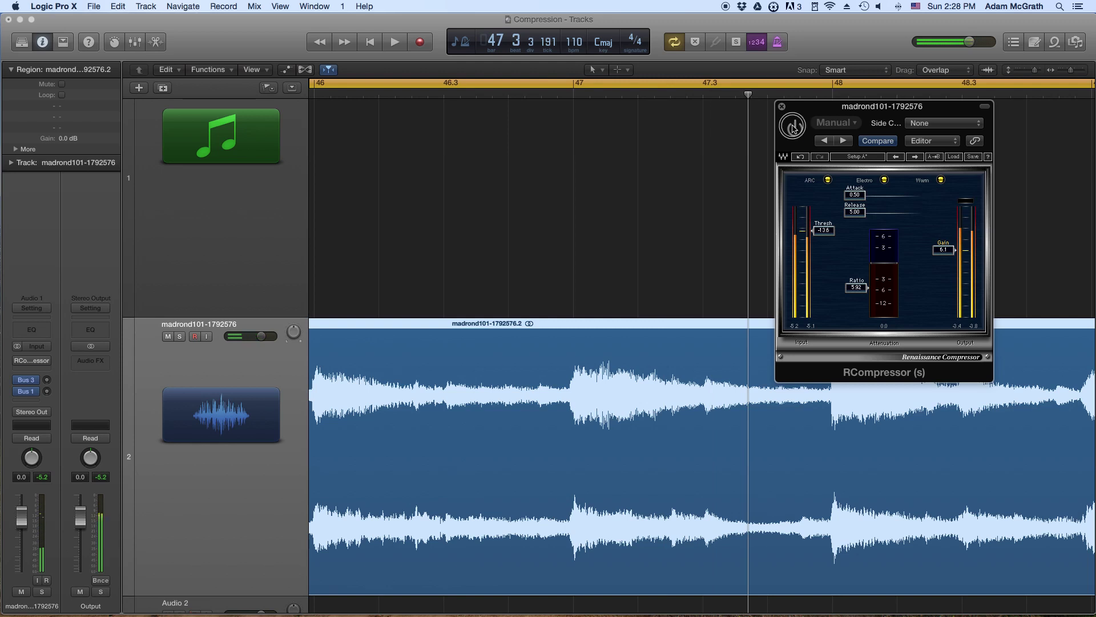
- Re-enable the RCompressor and raise its threshold to about -10.6 while auditioning the piano
left_click(794, 128)
key("space")
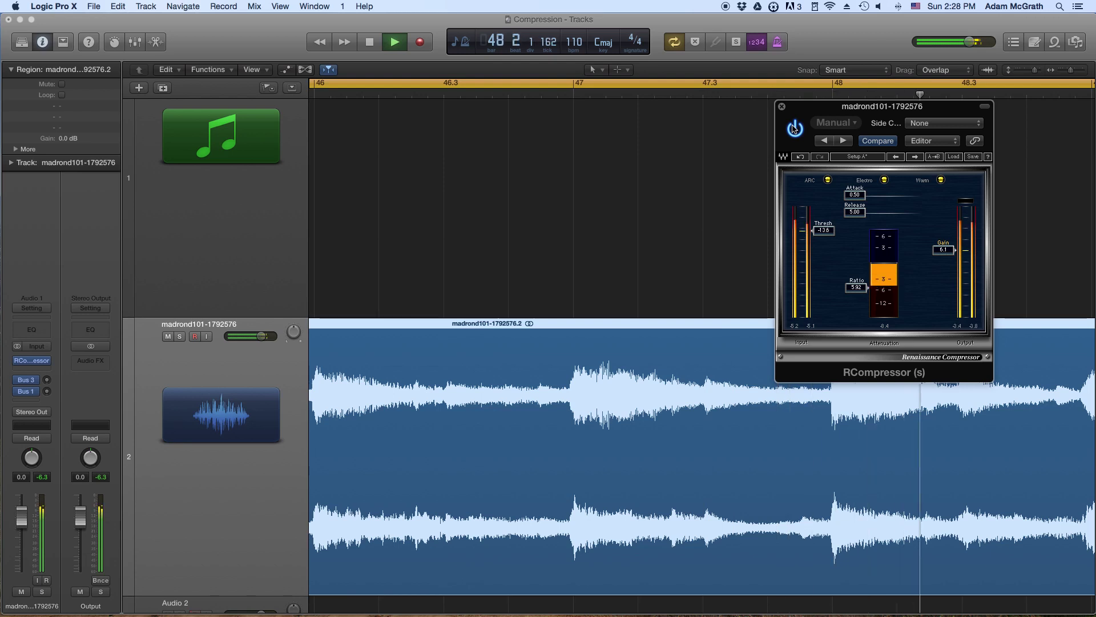
left_click_drag(822, 230, 823, 225)
key("space")
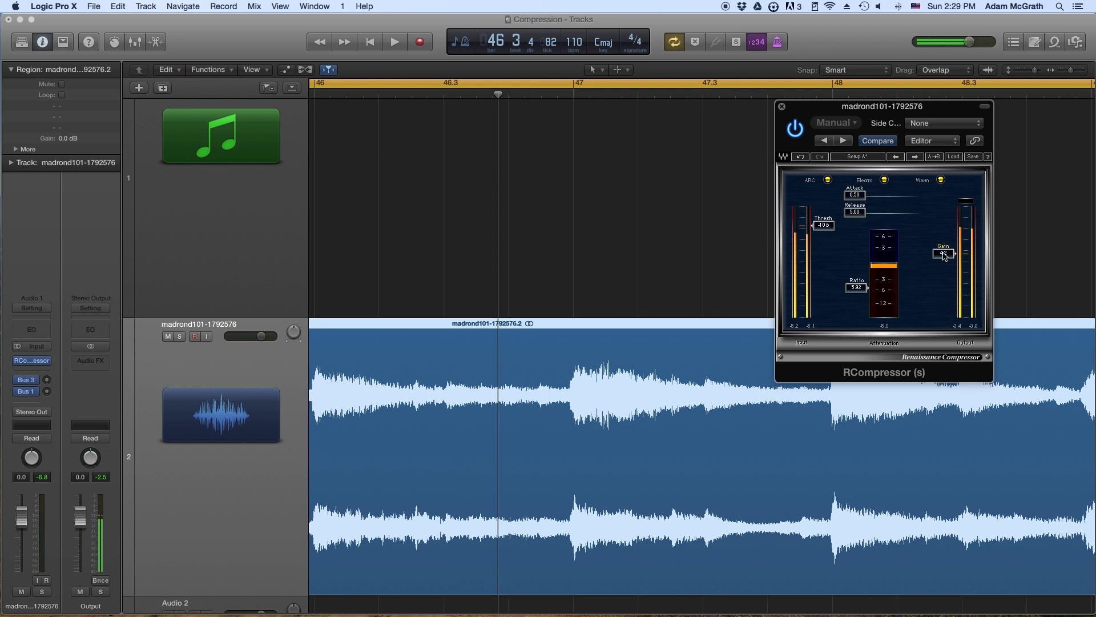
key("space")
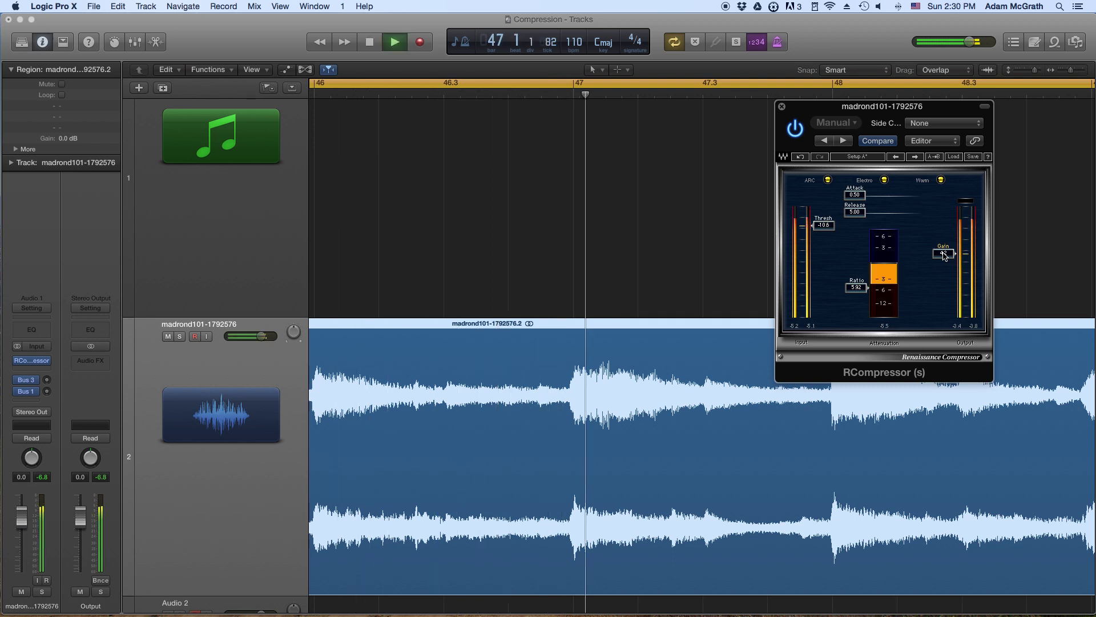
key("space")
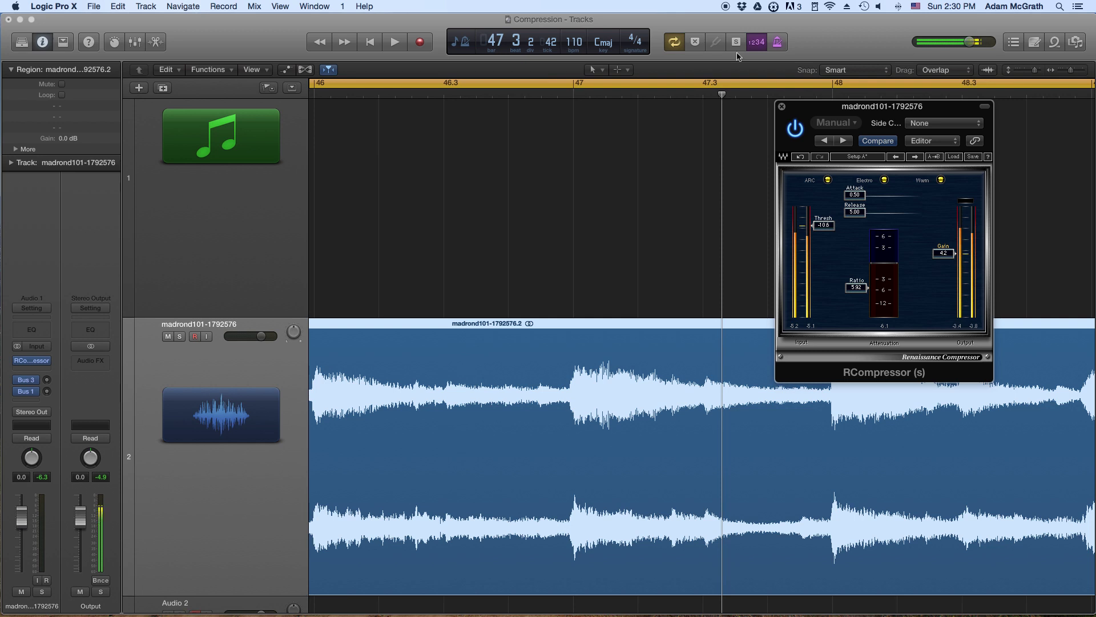
- Compare the piano bypassed versus compressed, then turn cycle playback off
left_click(794, 130)
key("space")
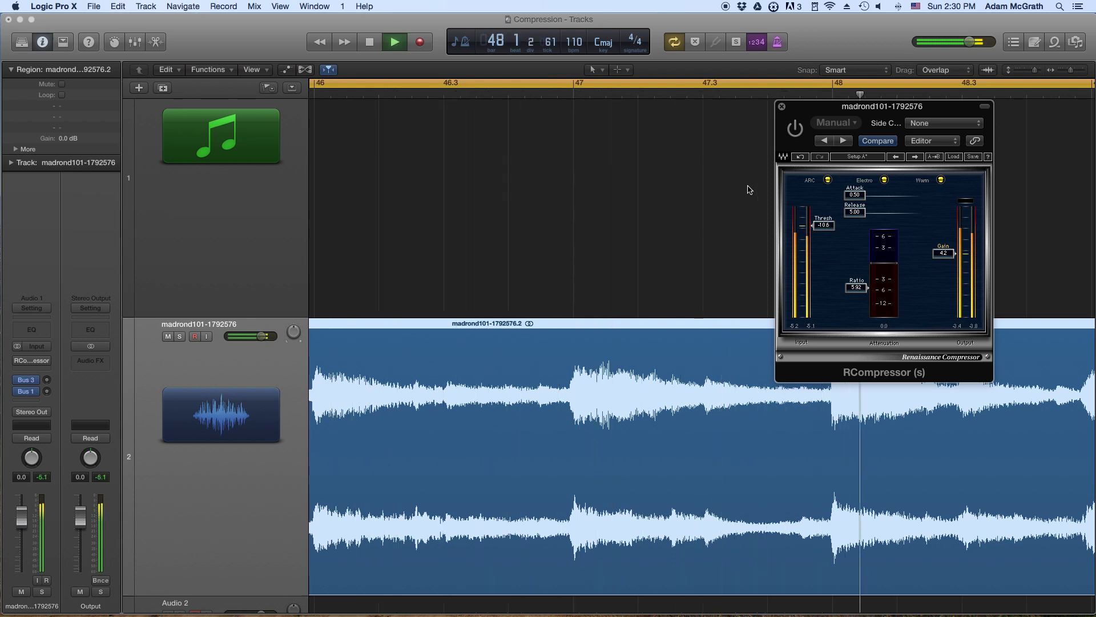
key("space")
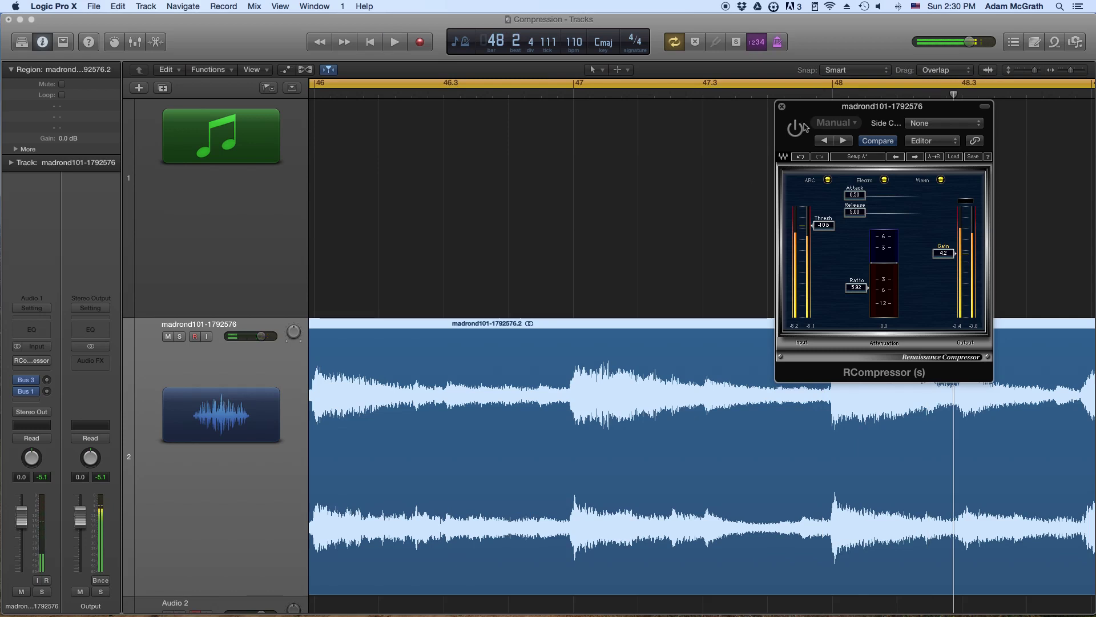
key("ctrl+alt+b")
key("space")
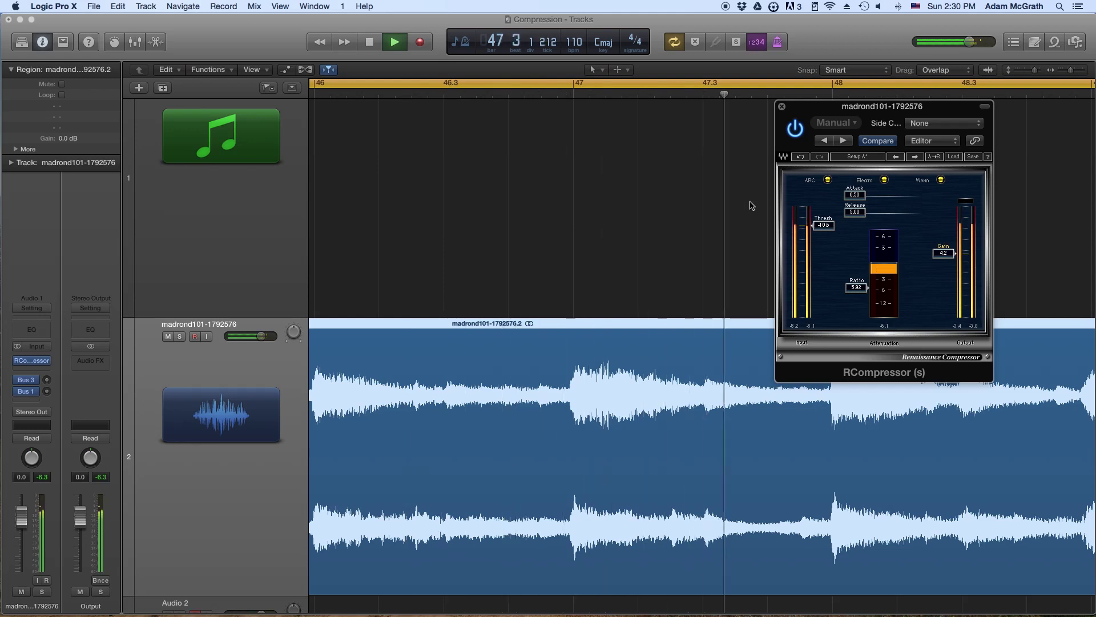
key("space")
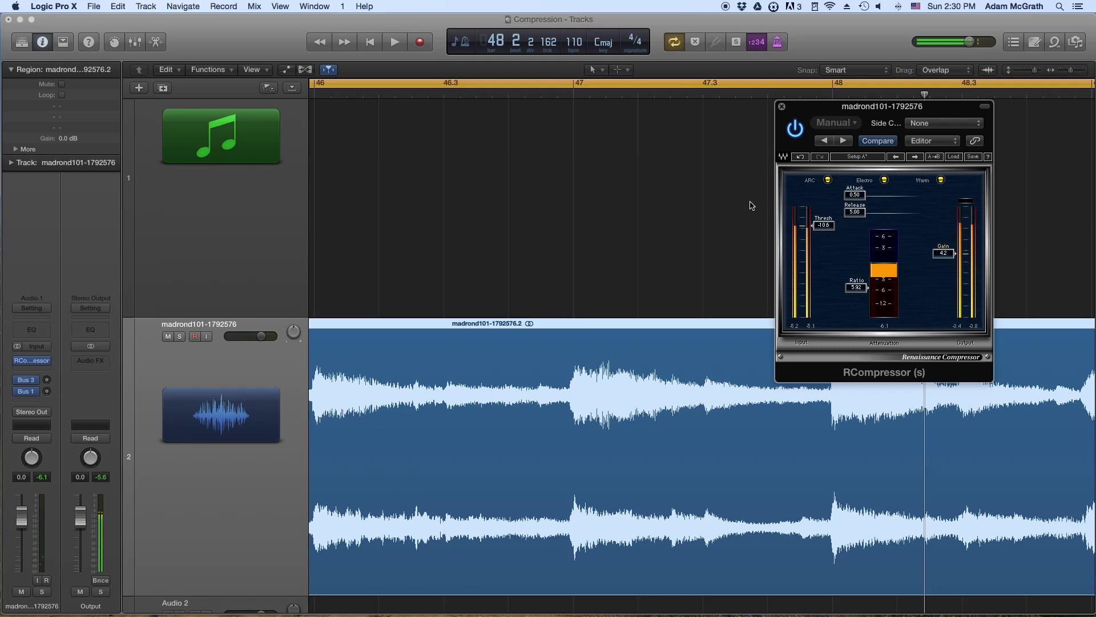
left_click(583, 84)
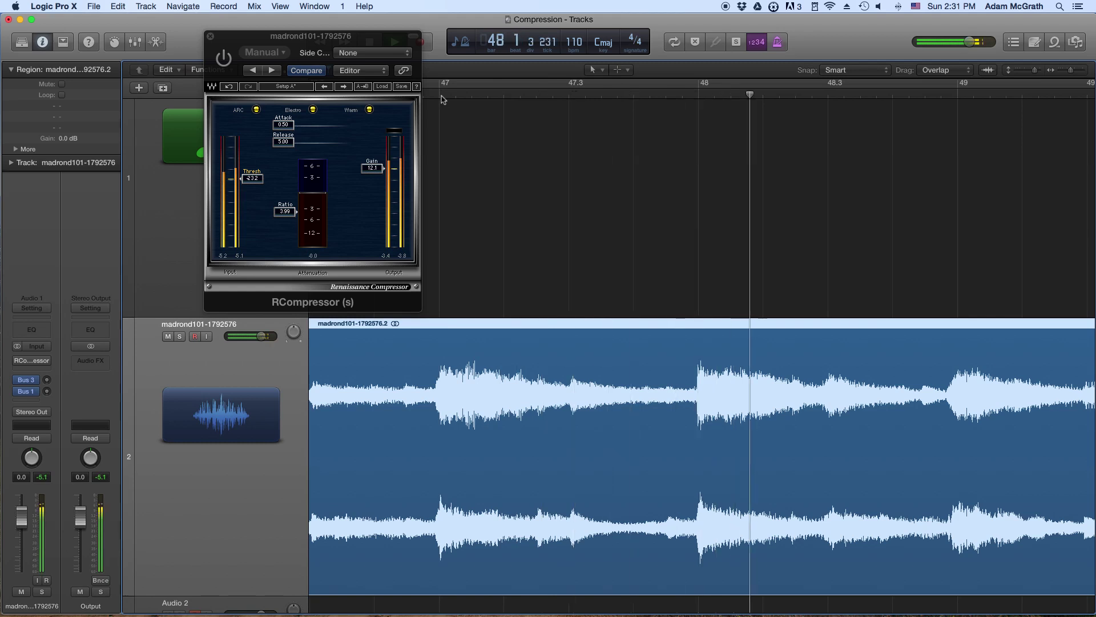
- Return to bar 47, switch the RCompressor back on, and play with compression active
key("space")
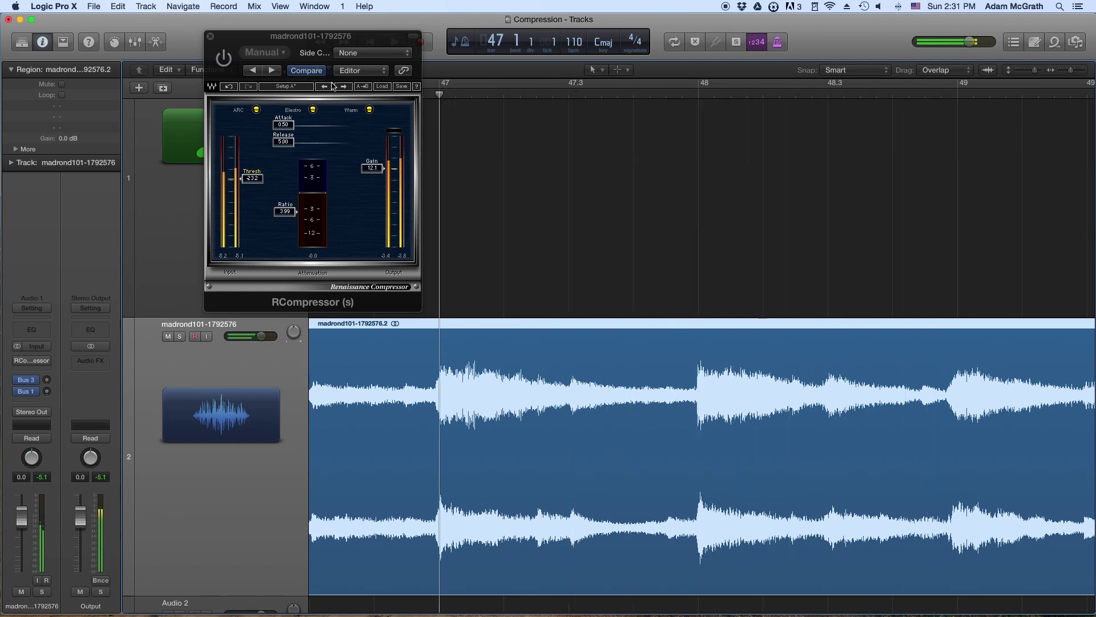
left_click(228, 60)
key("space")
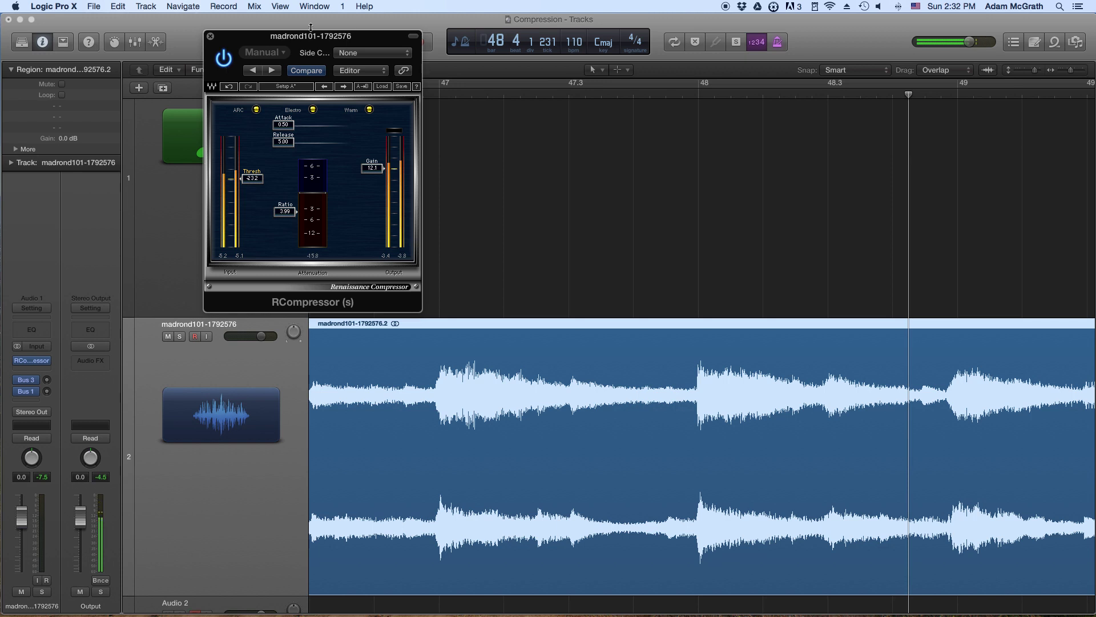
- Move the RCompressor window over the tracks area and slow its attack toward 20 ms
left_click_drag(307, 39, 807, 112)
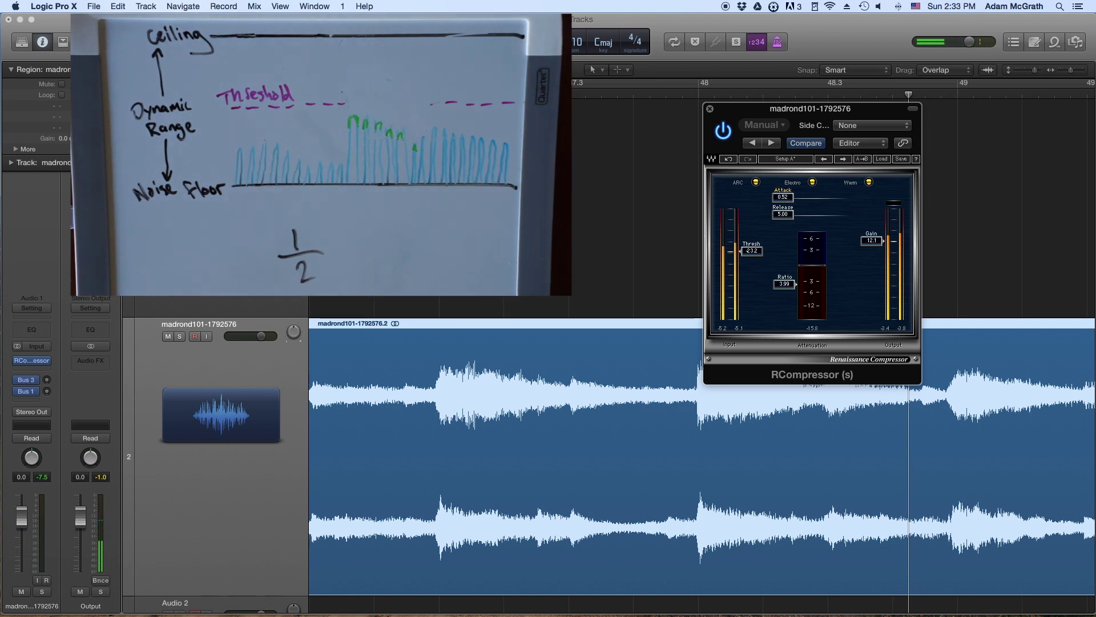
left_click_drag(786, 198, 817, 198)
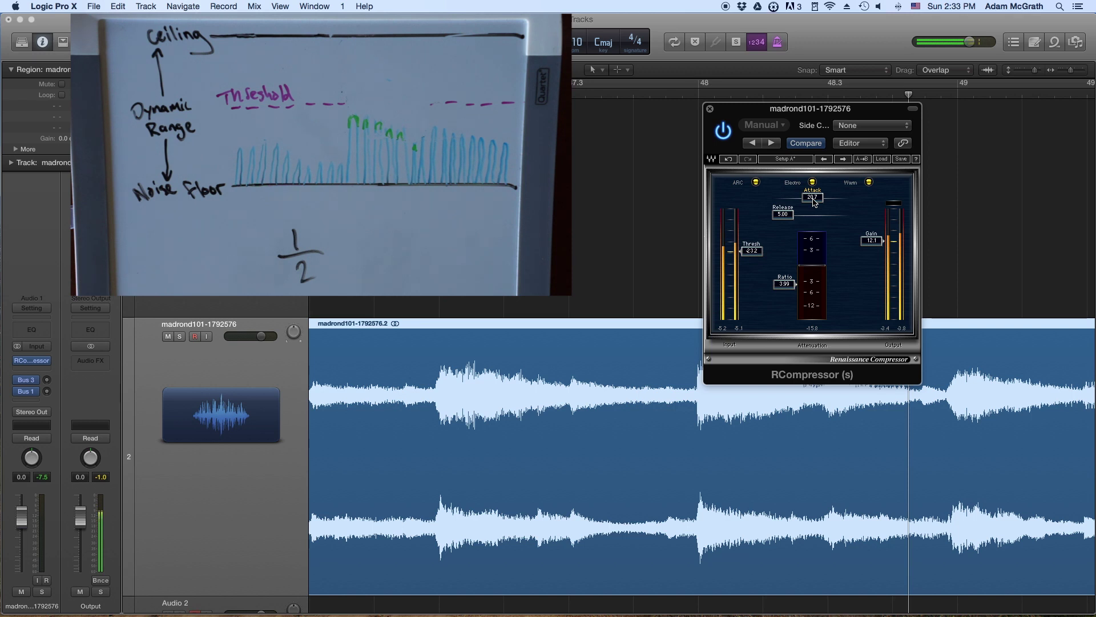
- Move the RCompressor window, now at attack about 20.7, back to the upper left
left_click_drag(800, 109, 242, 73)
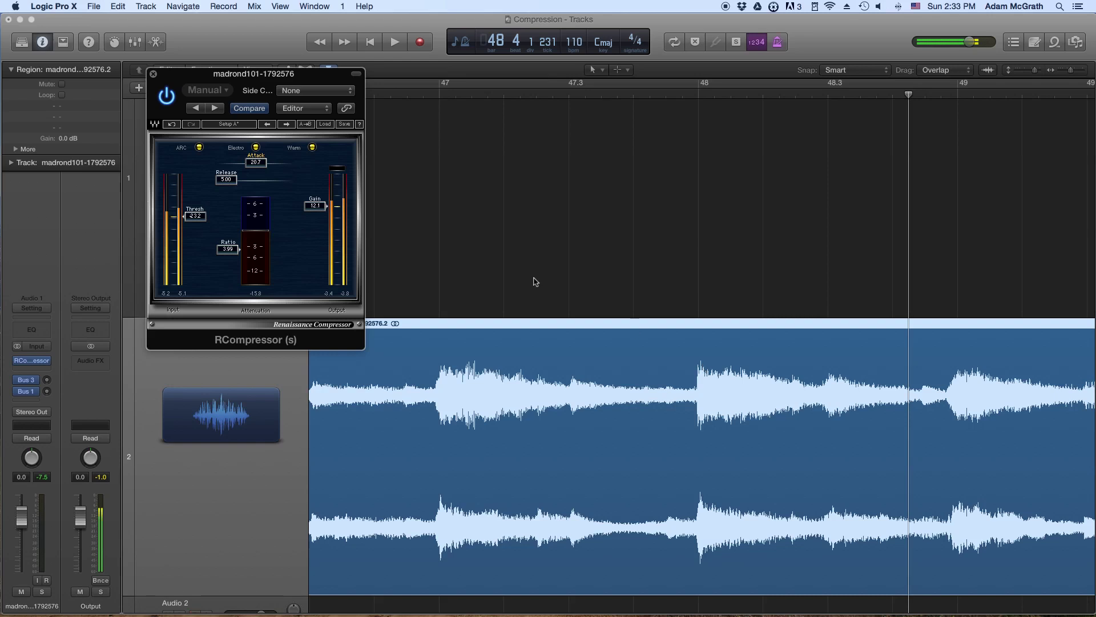
left_click(438, 96)
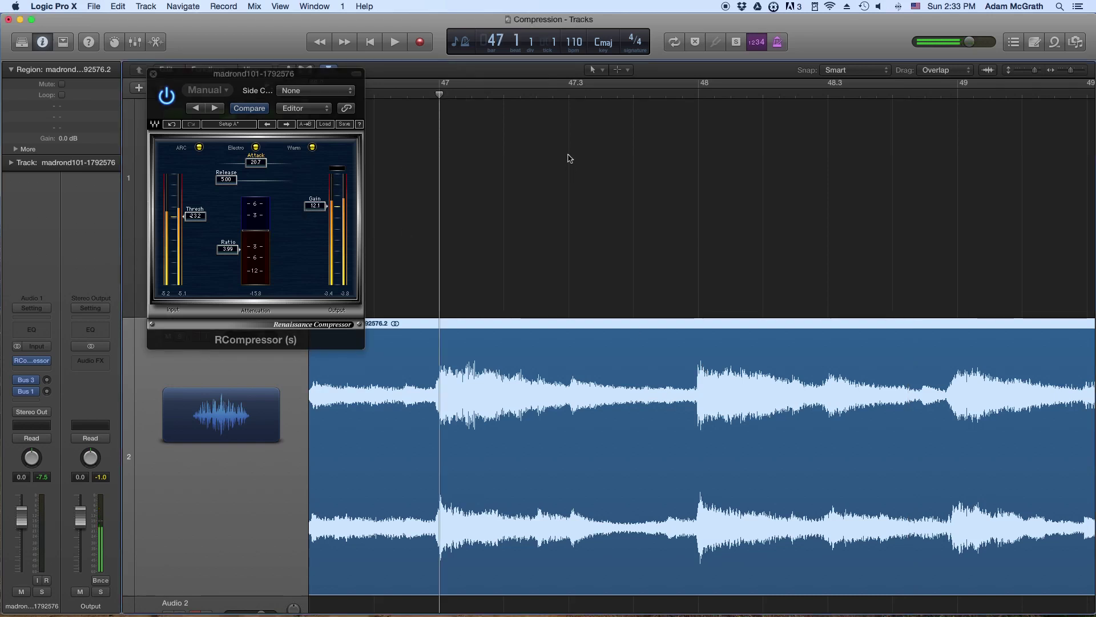
key("space")
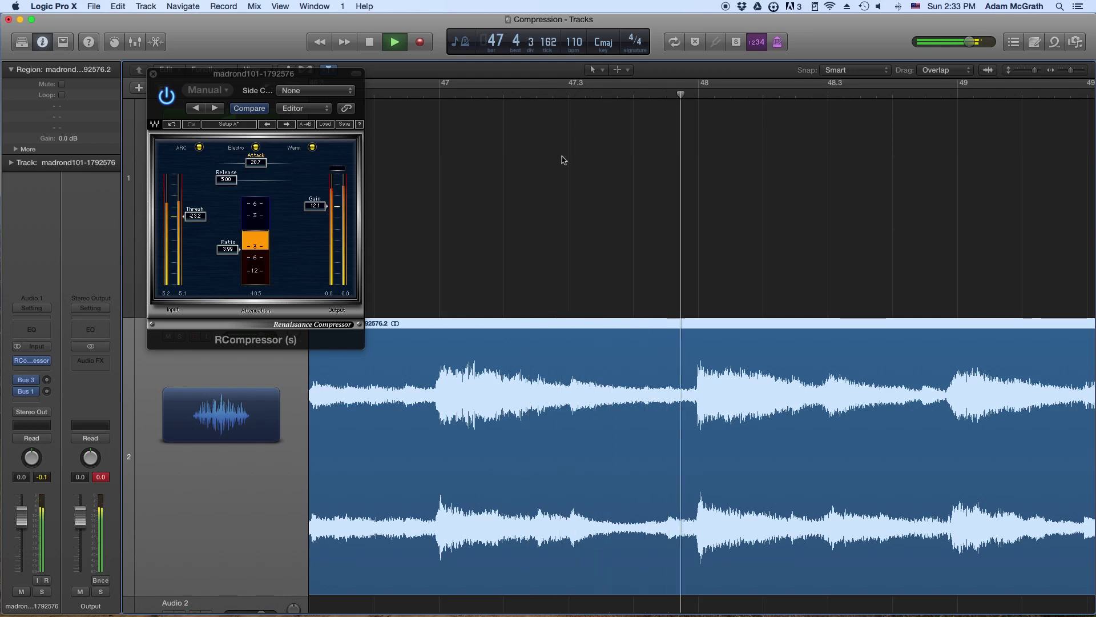
key("space")
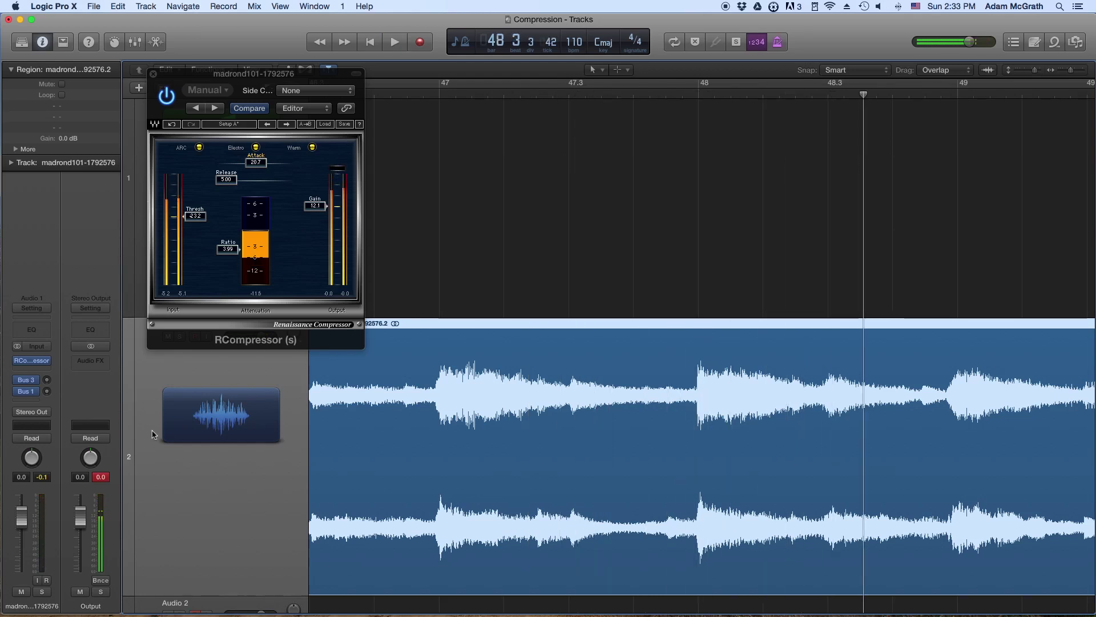
left_click(101, 476)
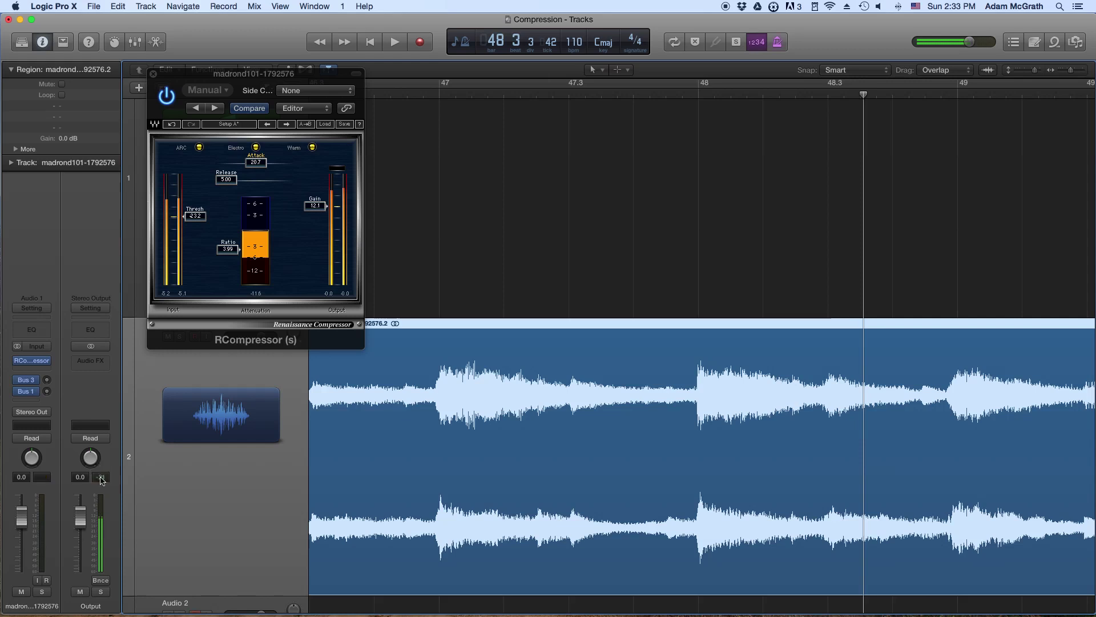
left_click(638, 94)
key("space")
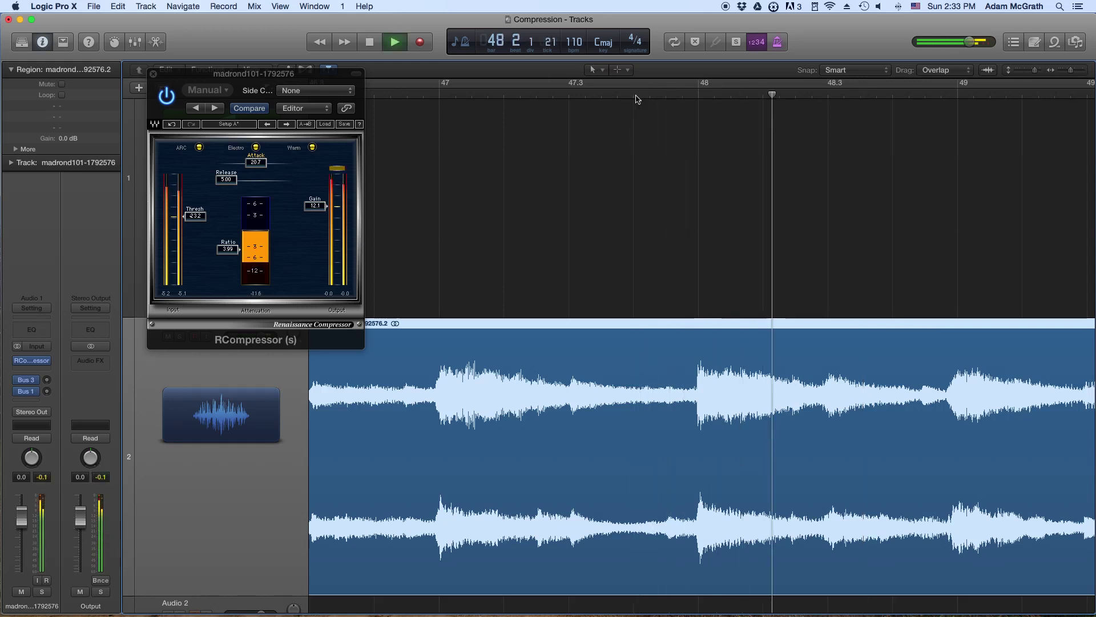
key("space")
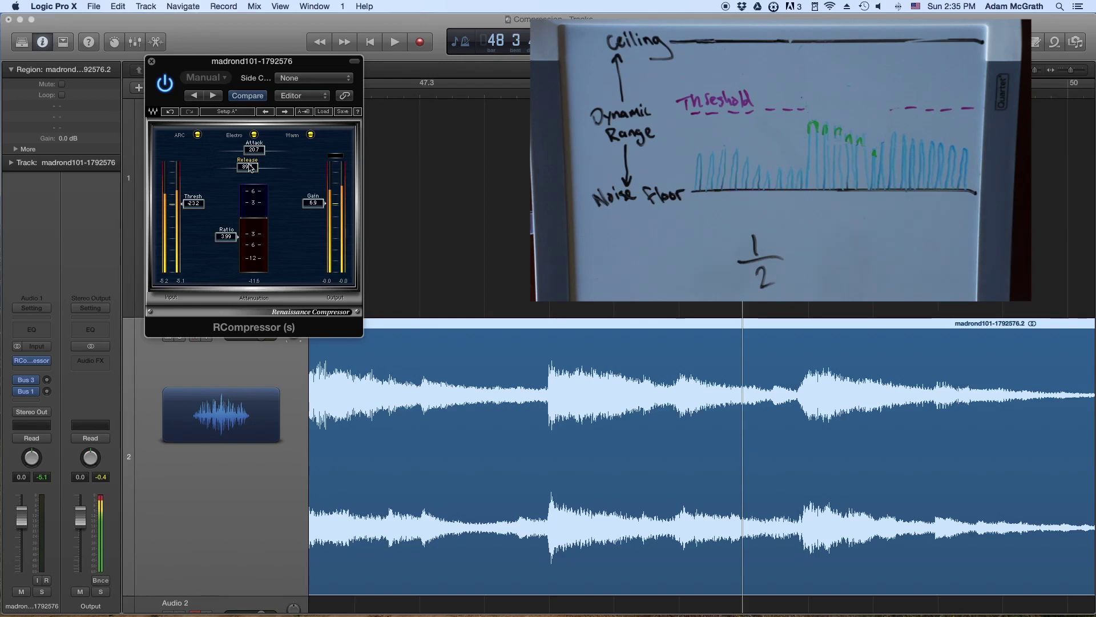
- Shorten the RCompressor release to 30, leaving the gain at 6.9
left_click_drag(250, 167, 261, 167)
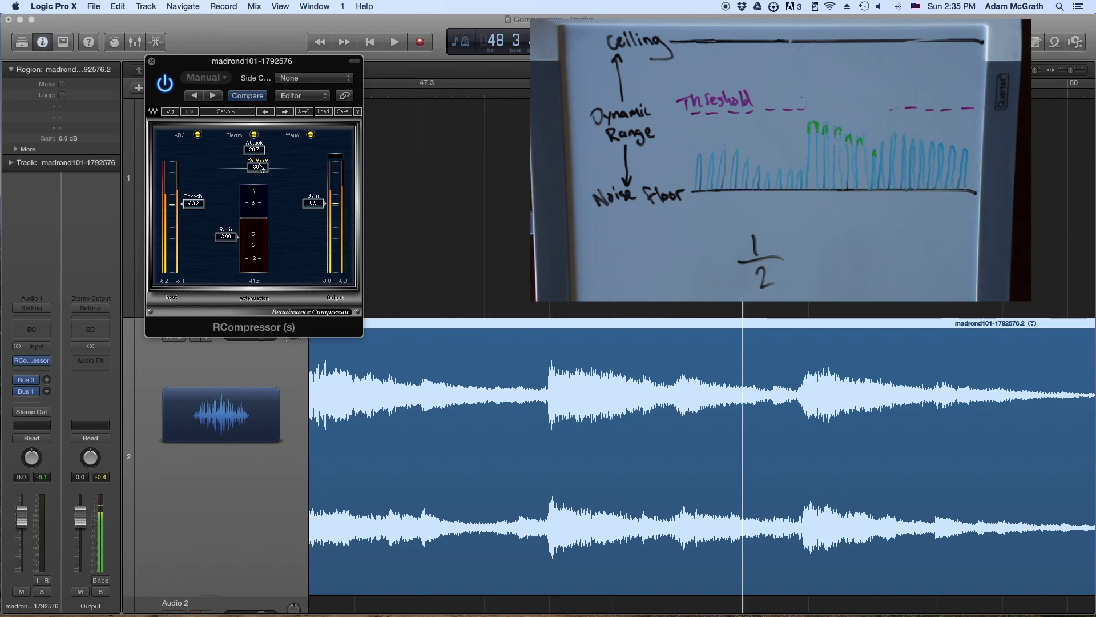